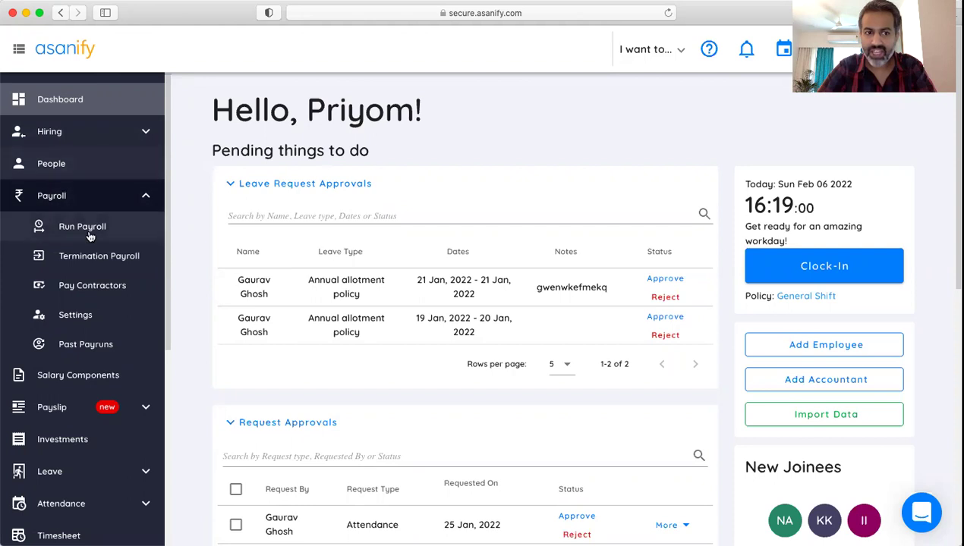
Step: Start a payroll run for January 2022 from Payroll > Run Payroll
left_click(54, 200)
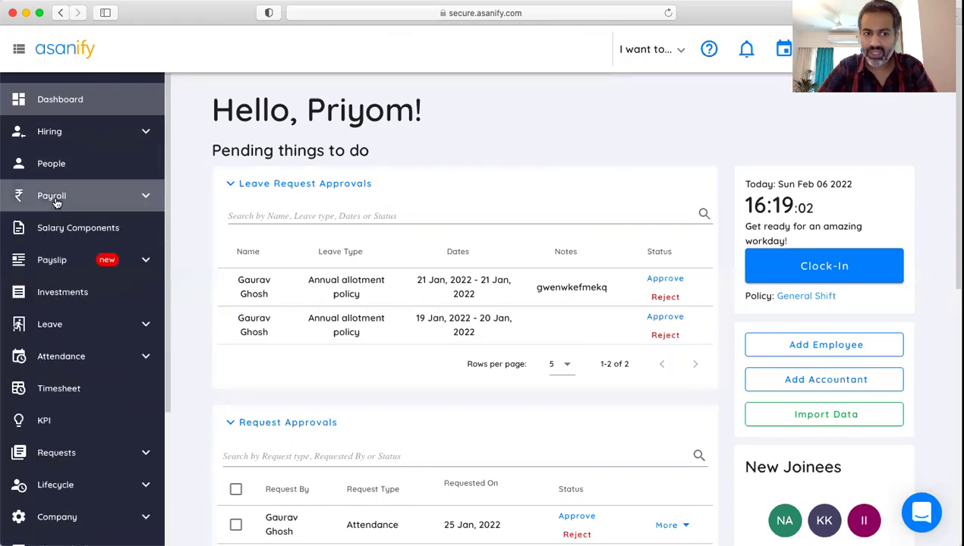
left_click(55, 198)
left_click(65, 232)
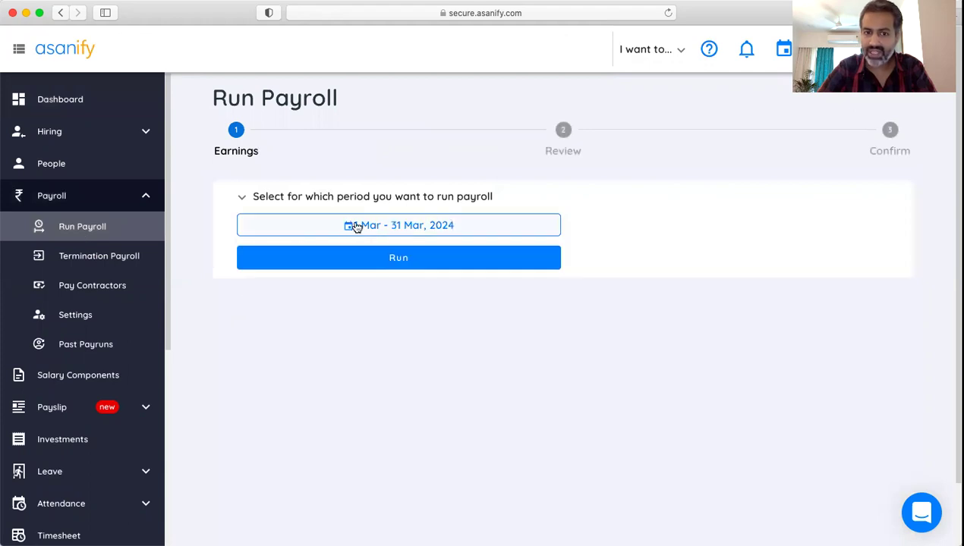
left_click(355, 227)
left_click(261, 255)
left_click(261, 254)
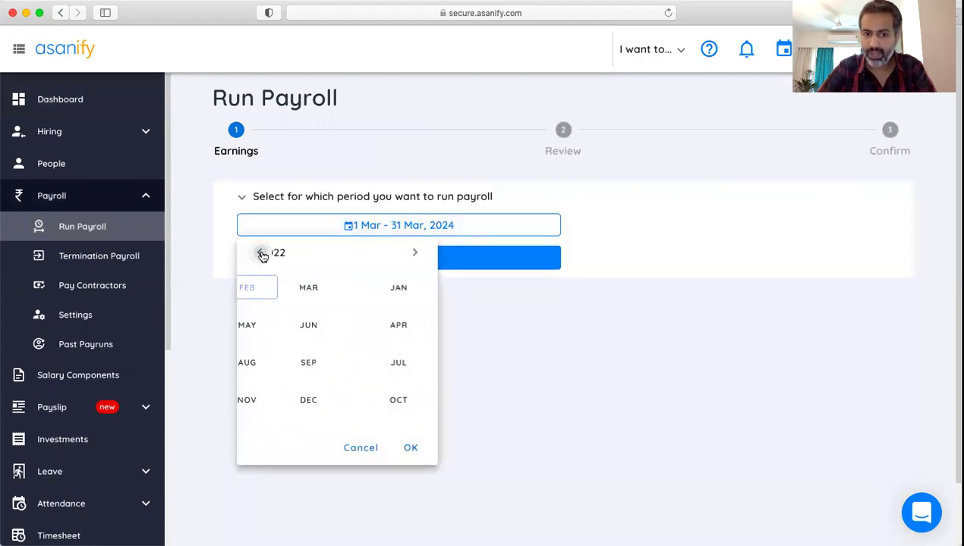
left_click(282, 293)
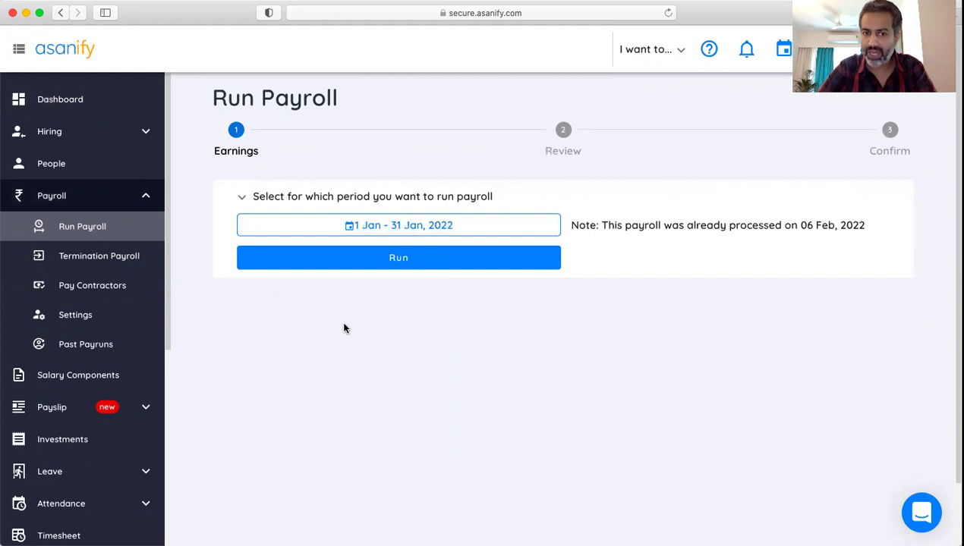
left_click(410, 266)
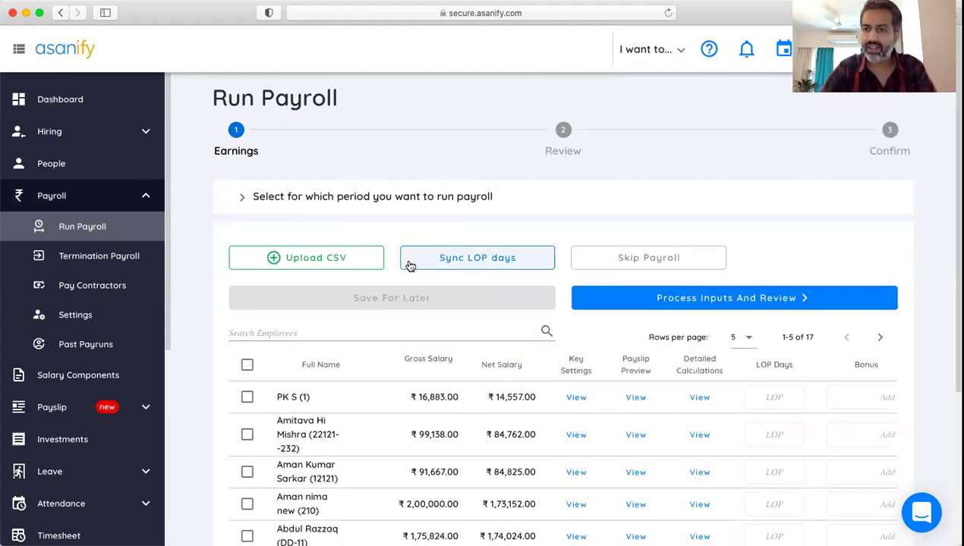
scroll(438, 345, "down", 1)
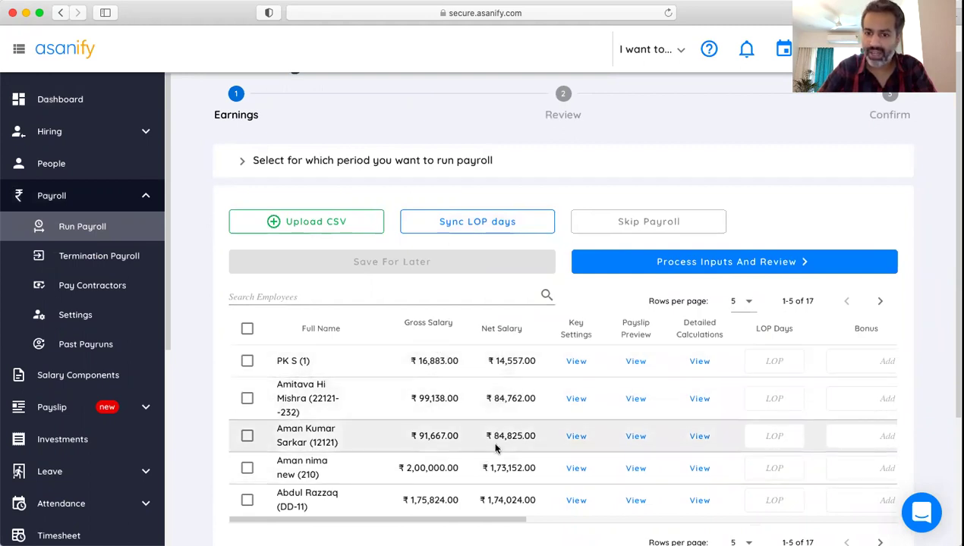
left_click(635, 362)
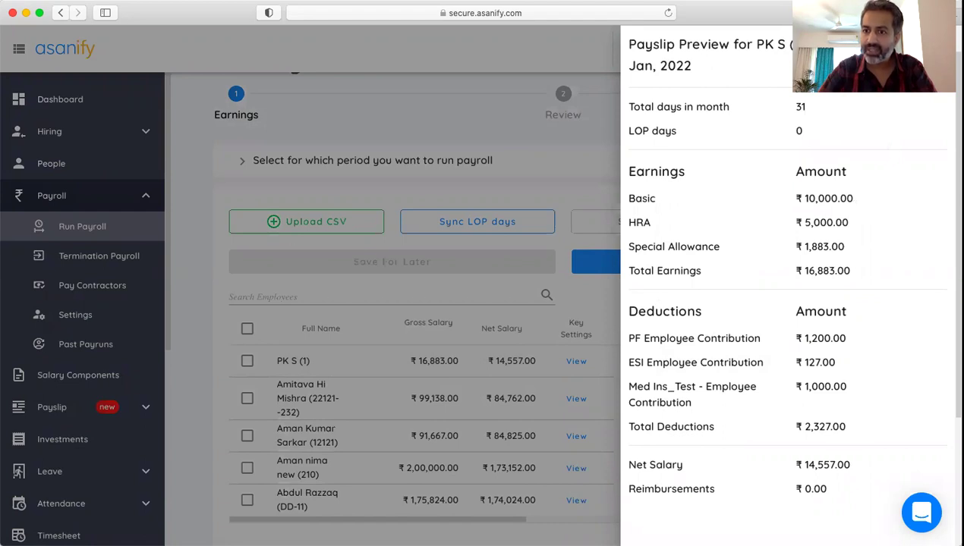
key("Escape")
scroll(667, 404, "down", 1)
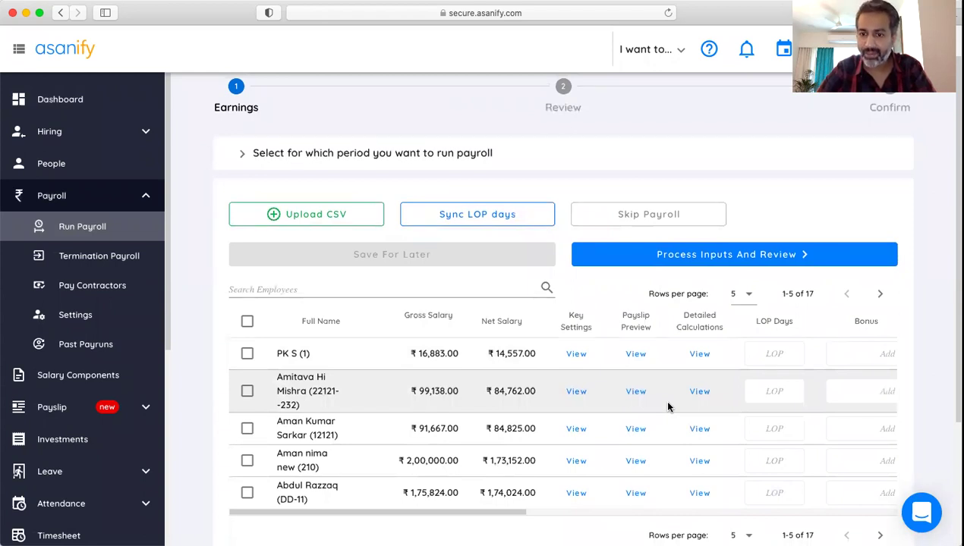
left_click(700, 355)
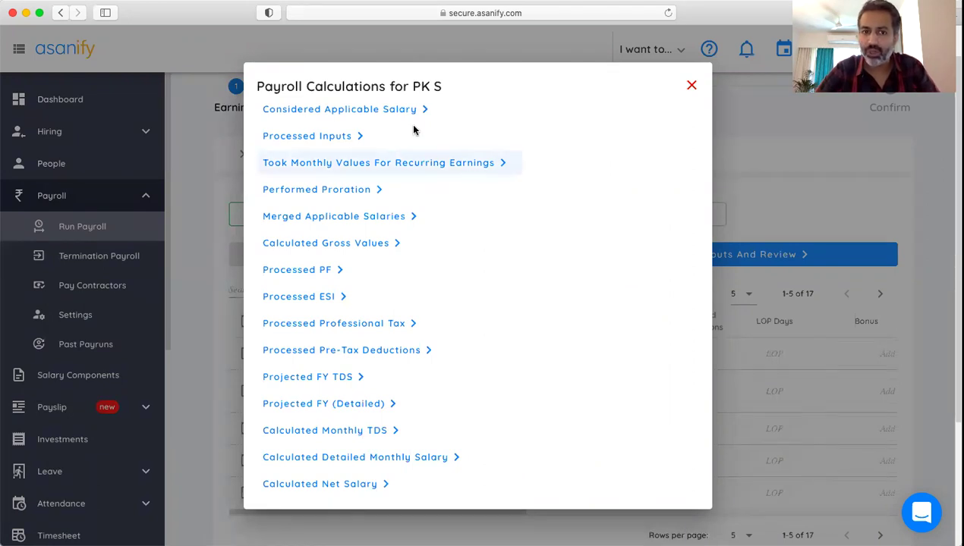
left_click(377, 114)
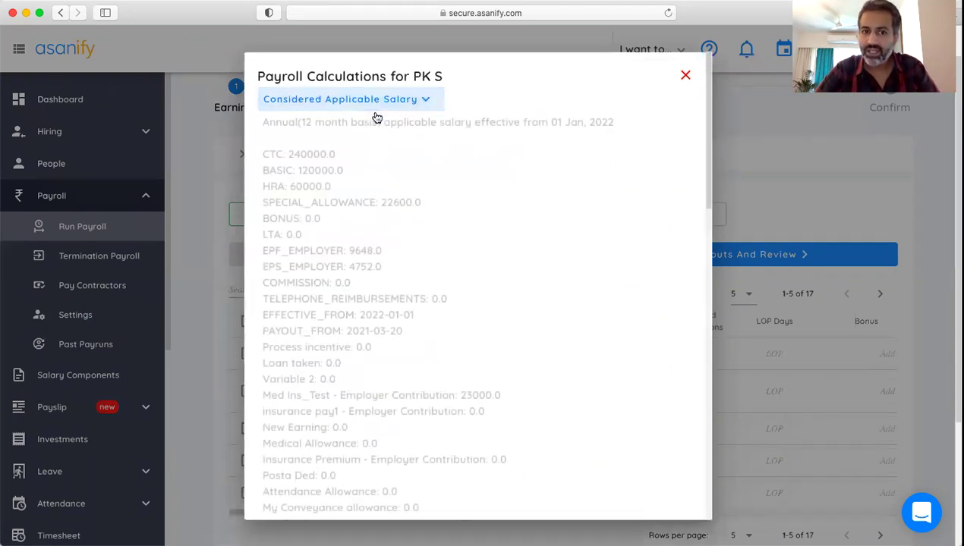
left_click(370, 110)
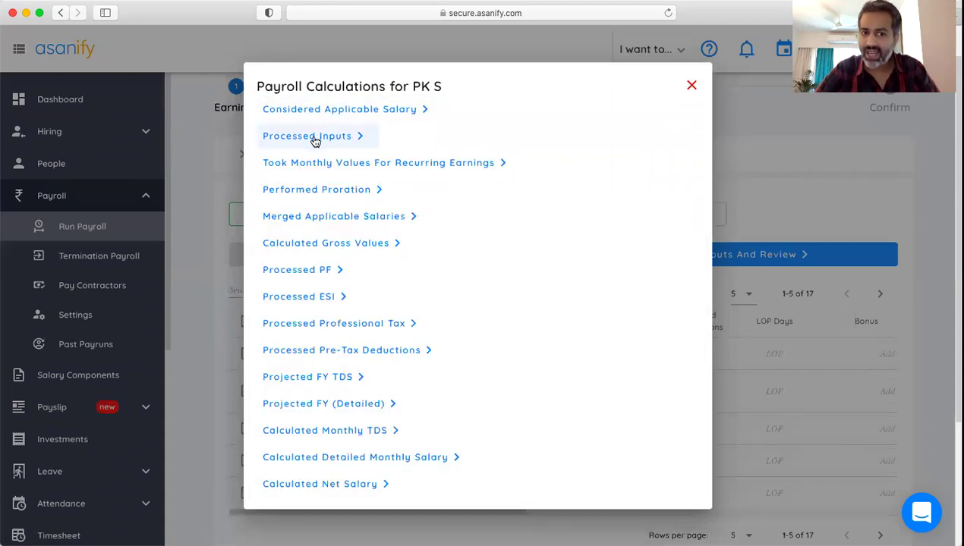
left_click(315, 137)
left_click(314, 135)
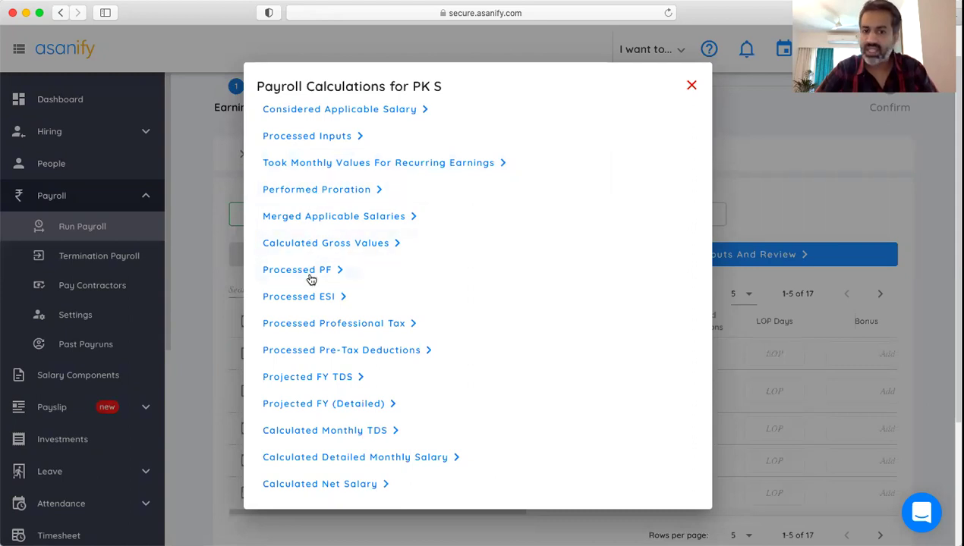
left_click(314, 357)
left_click(337, 317)
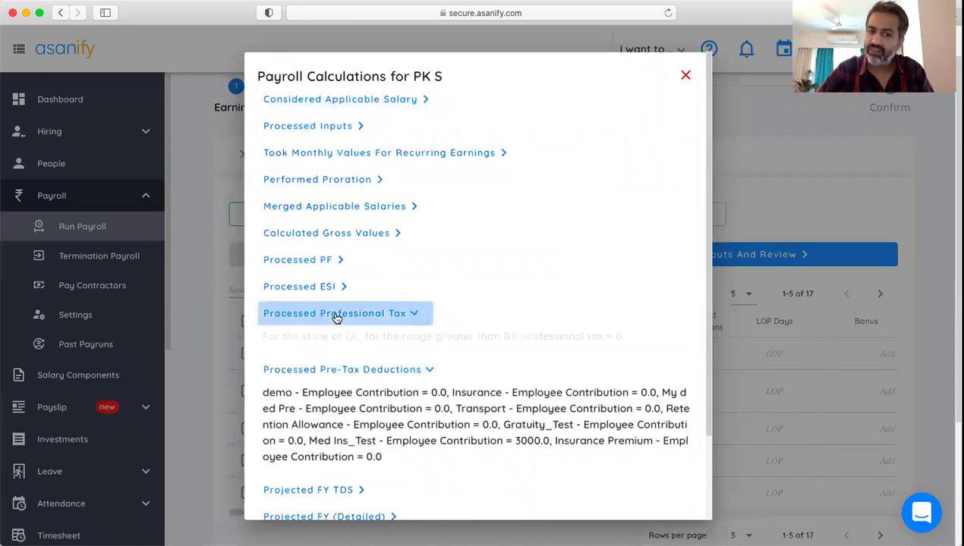
left_click(326, 286)
left_click(327, 262)
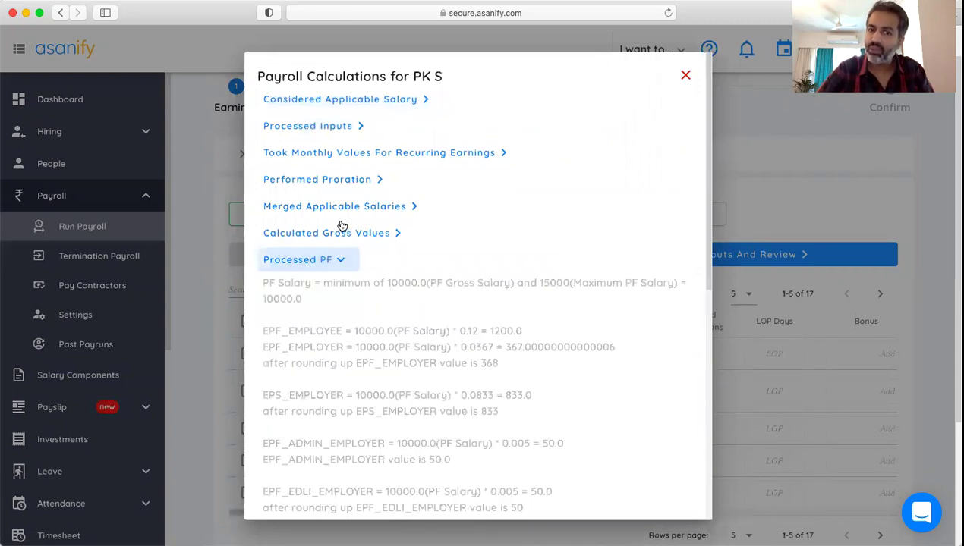
left_click(340, 234)
scroll(360, 291, "down", 15)
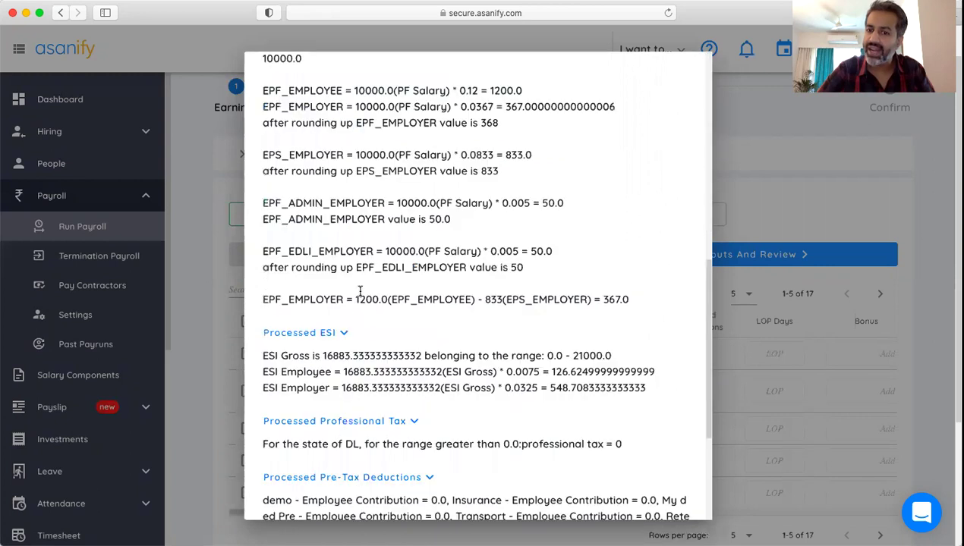
left_click(320, 494)
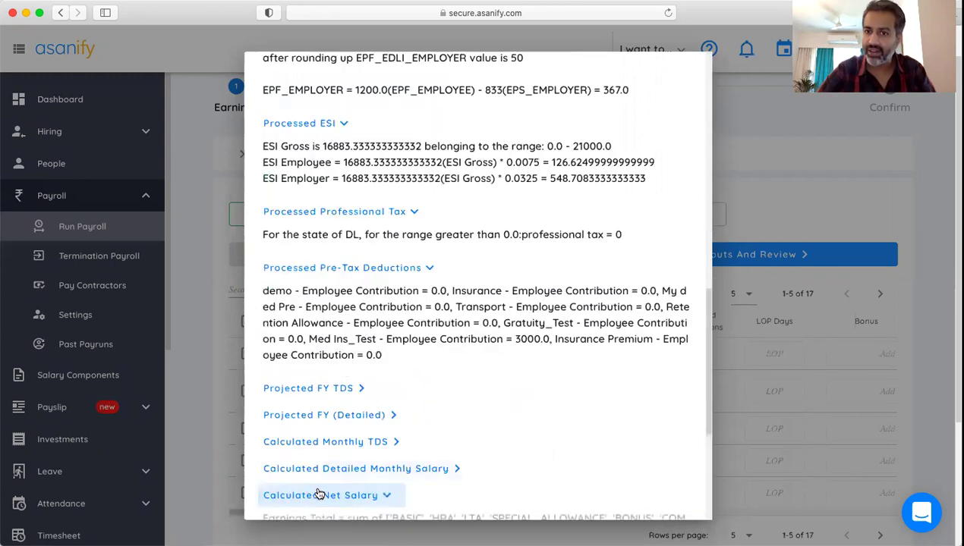
left_click(836, 207)
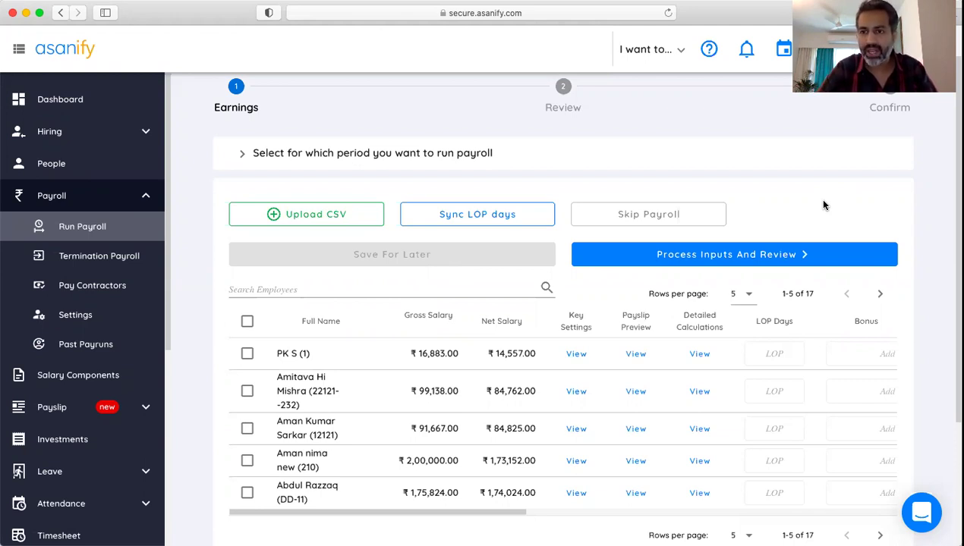
Step: Sync January 2022 LOP days from leave and attendance into the payroll
left_click(470, 217)
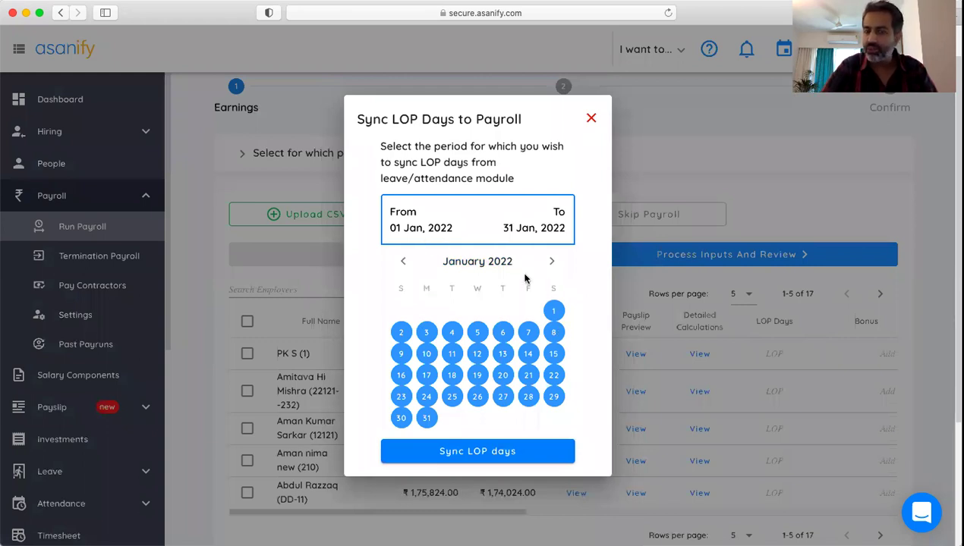
left_click(474, 453)
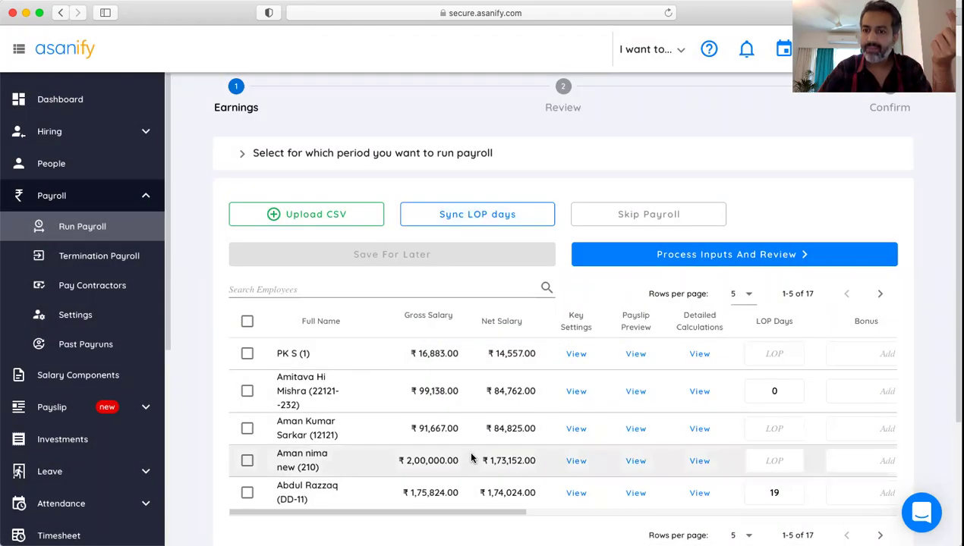
scroll(732, 409, "down", 3)
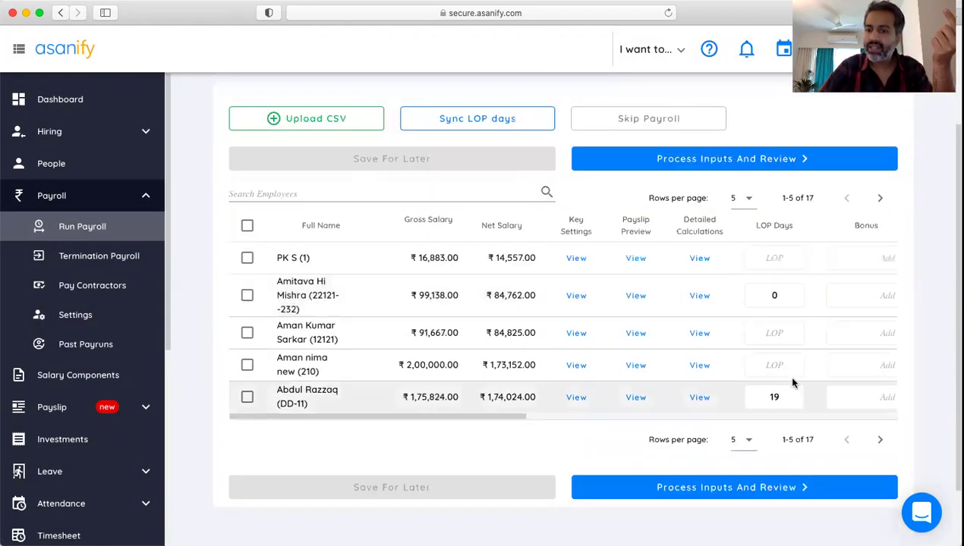
Step: Set Rows per page to All so the earnings table lists all 17 employees
left_click(746, 448)
left_click(747, 516)
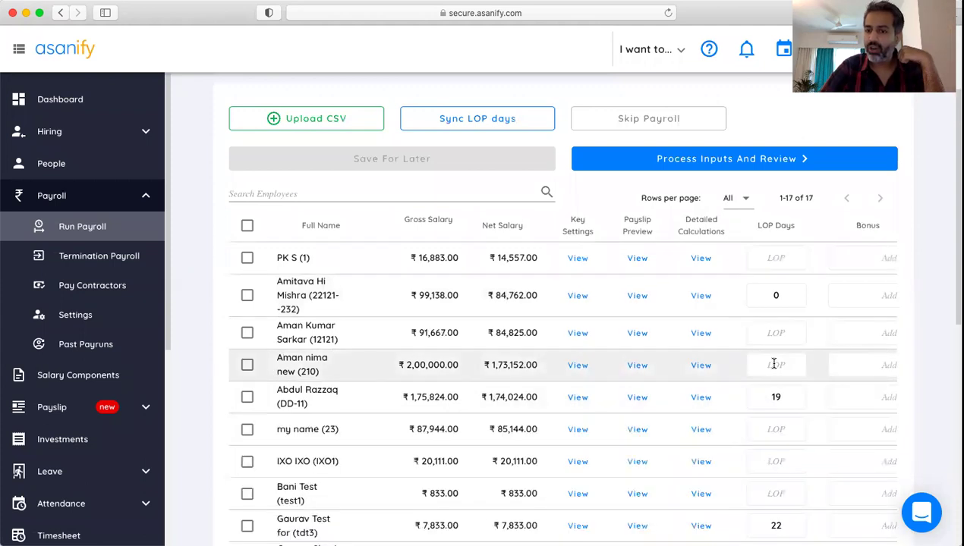
scroll(774, 364, "down", 3)
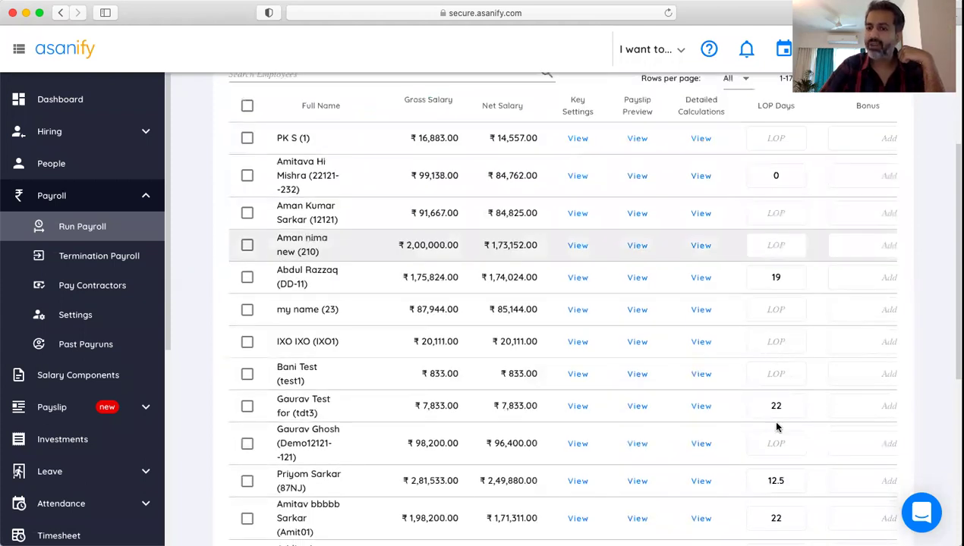
scroll(773, 395, "up", 3)
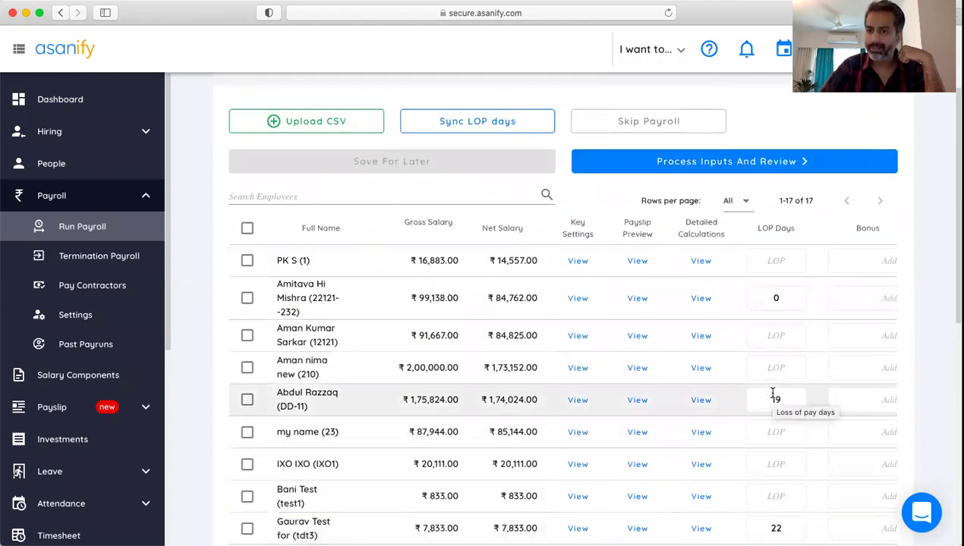
scroll(773, 396, "right", 2)
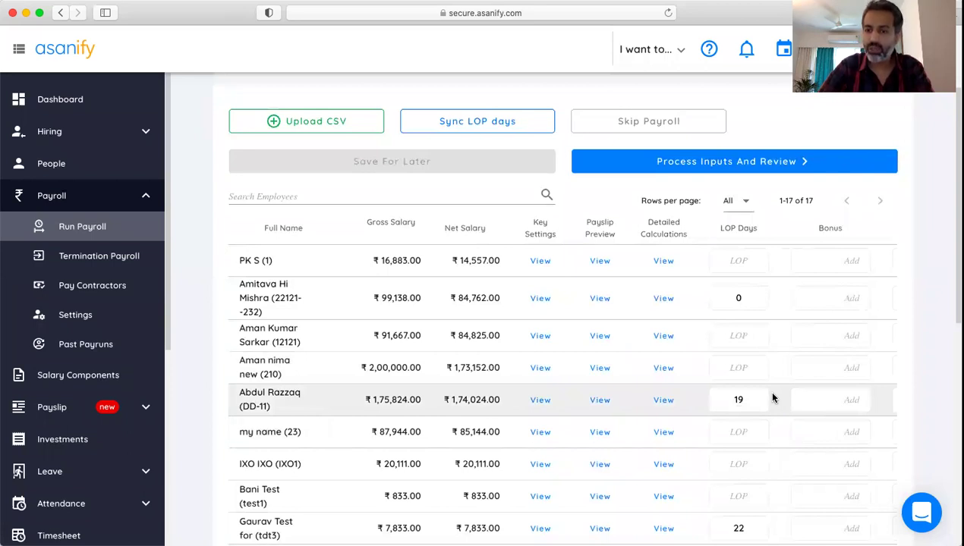
Step: Enter 5000 in the first employee's Bonus cell and 5000 in the second employee's Commission cell
left_click(820, 267)
type("5000")
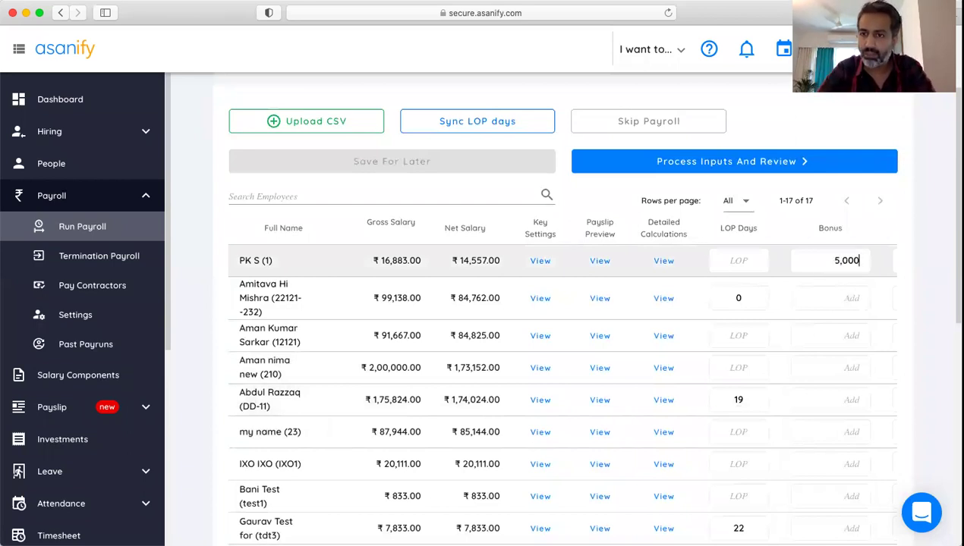
scroll(892, 222, "right", 5)
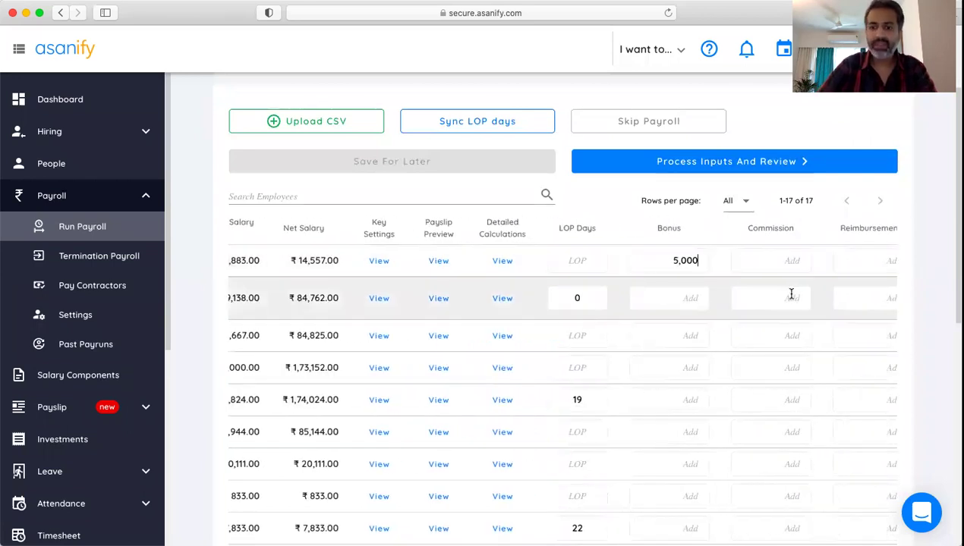
left_click(791, 295)
type("5000")
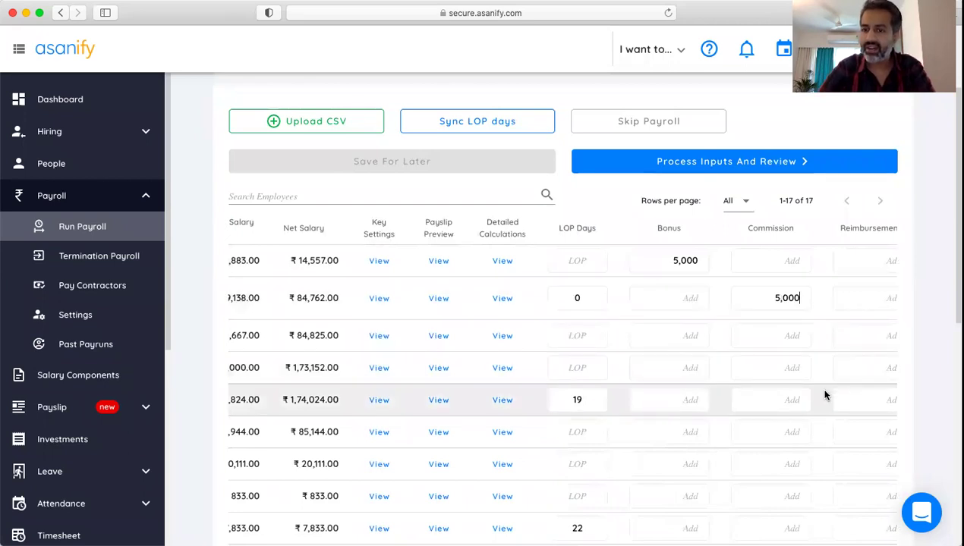
scroll(824, 392, "right", 2)
Step: Enter a 1,130 reimbursement in the fourth employee's Reimbursements cell
left_click(815, 366)
type("1")
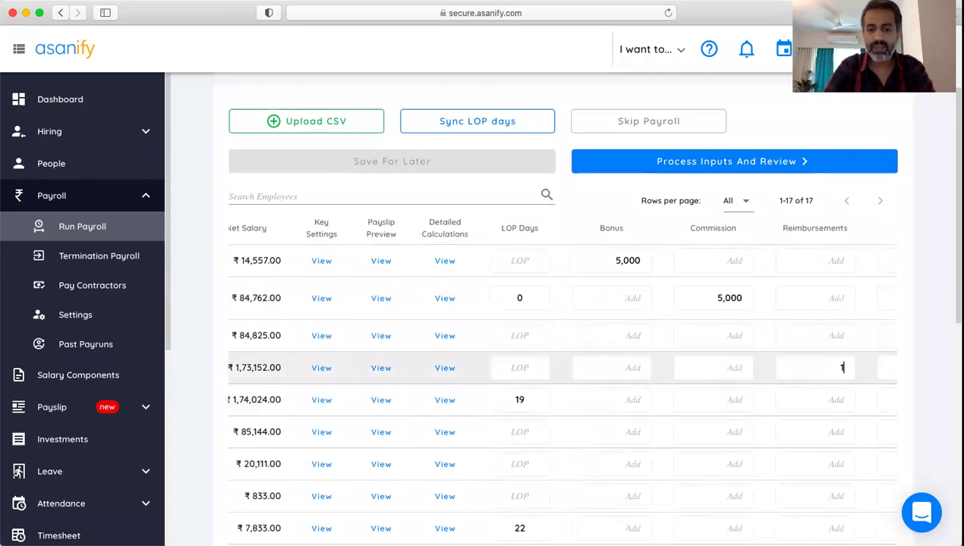
type("1")
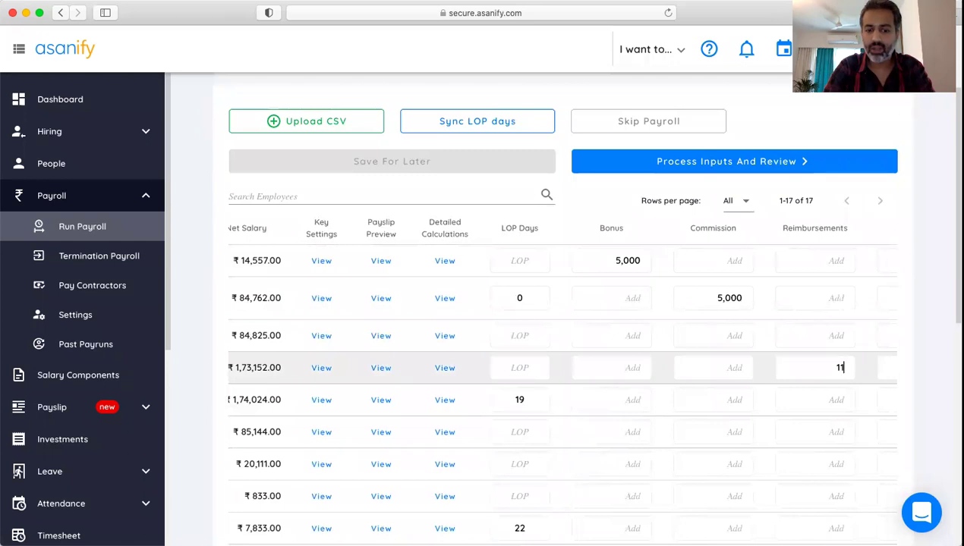
type("00")
key("BackSpace")
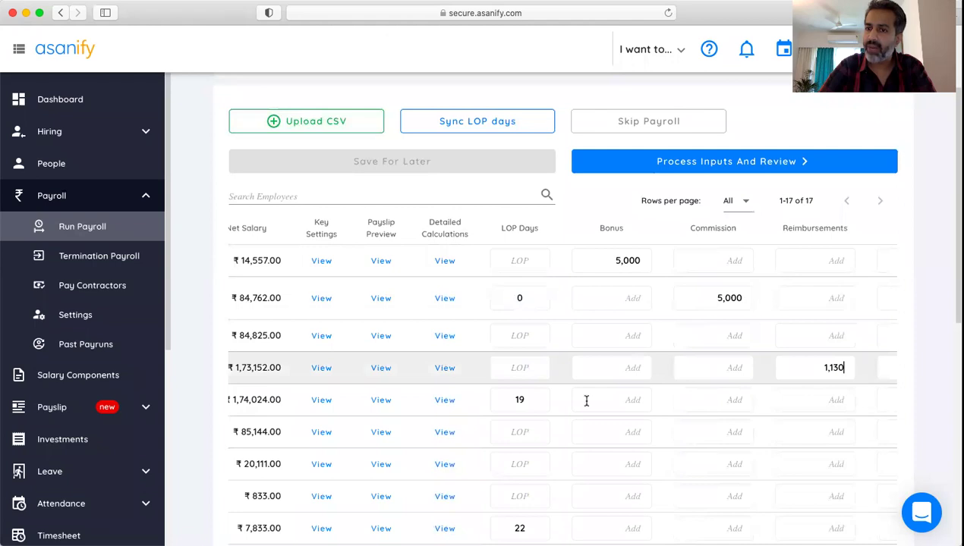
scroll(565, 408, "left", 3)
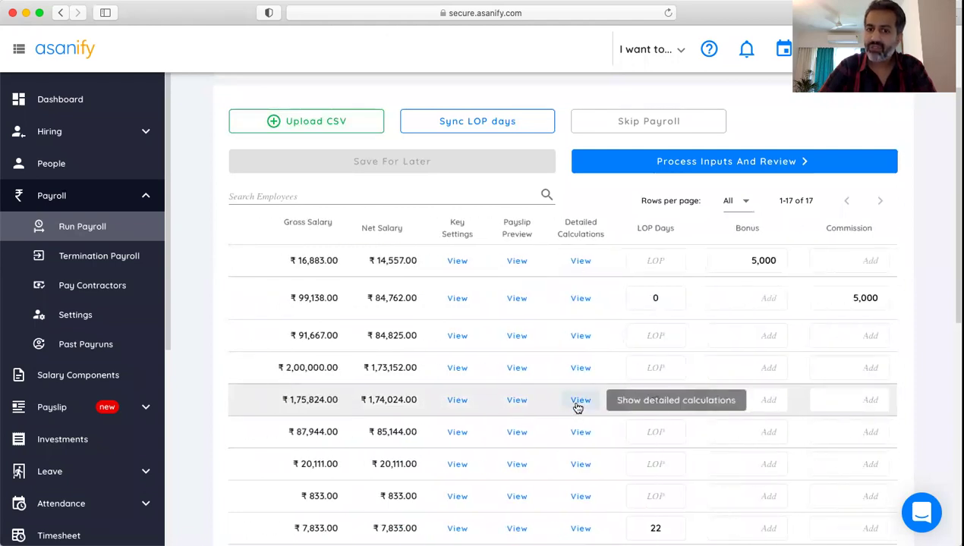
scroll(577, 403, "left", 2)
Step: Process the entered inputs for review, then confirm the payroll and generate payslips
left_click(681, 157)
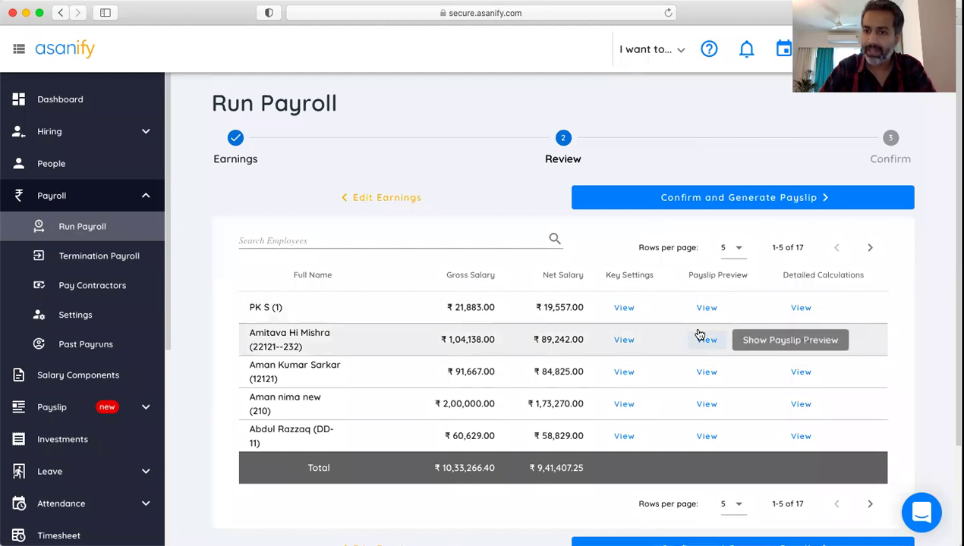
left_click(703, 200)
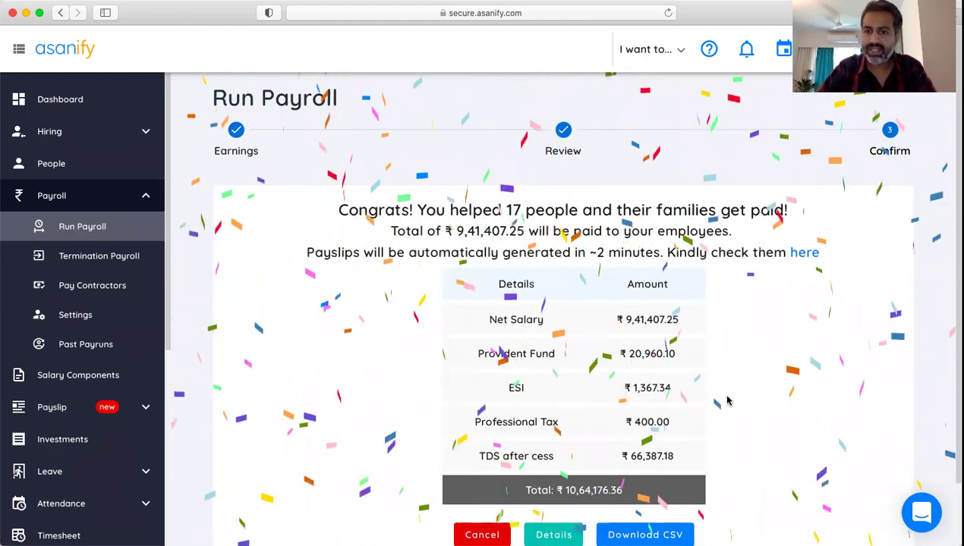
Step: Scroll through the confirmation summary of net salary, PF, ESI, professional tax and TDS totals
scroll(727, 332, "down", 2)
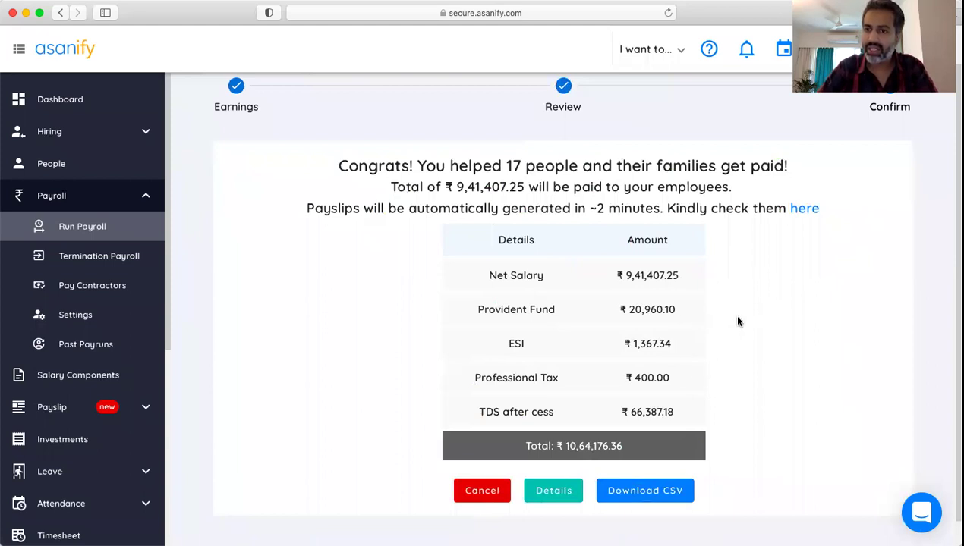
scroll(736, 321, "up", 1)
scroll(737, 322, "up", 1)
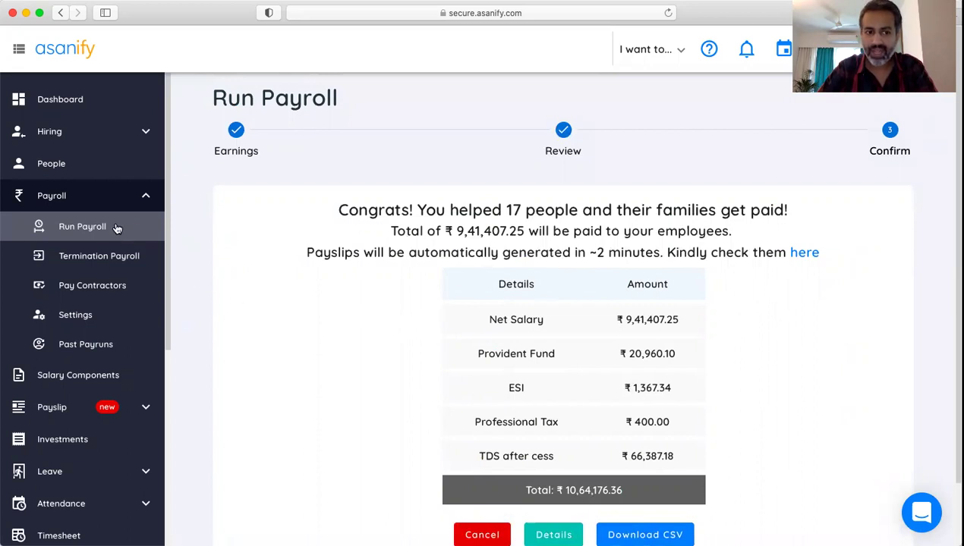
Step: Open the 1 Jan – 31 Jan, 2022 run from Past Payruns and browse its employee details
left_click(101, 354)
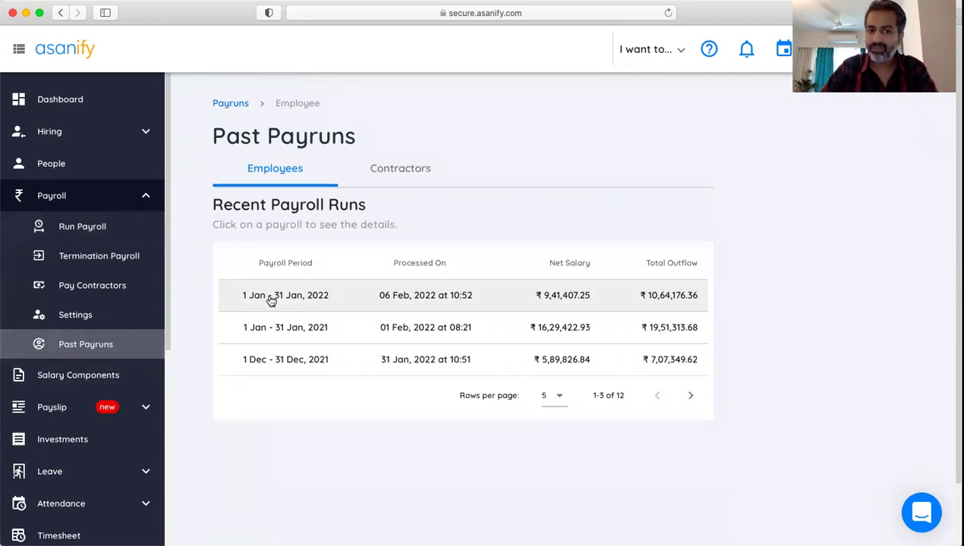
left_click(361, 304)
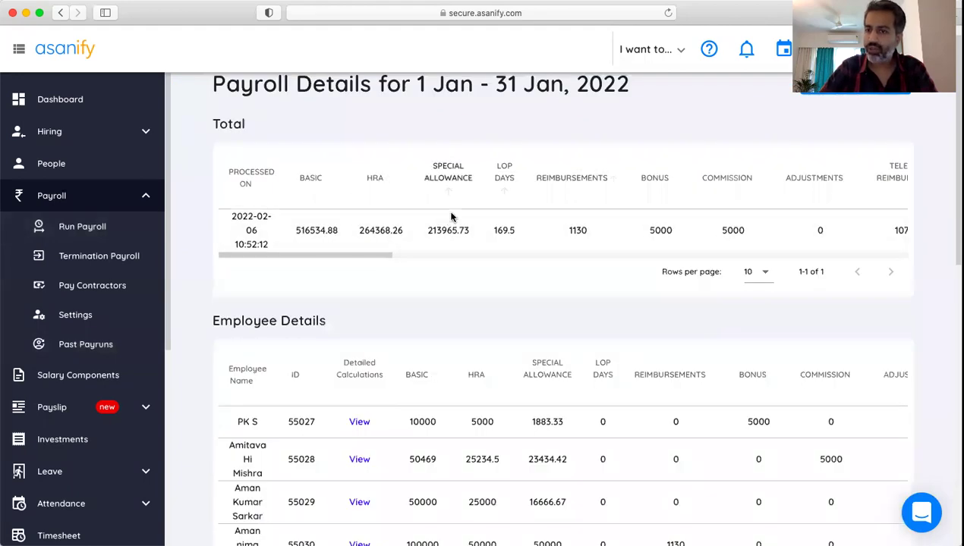
scroll(456, 380, "down", 2)
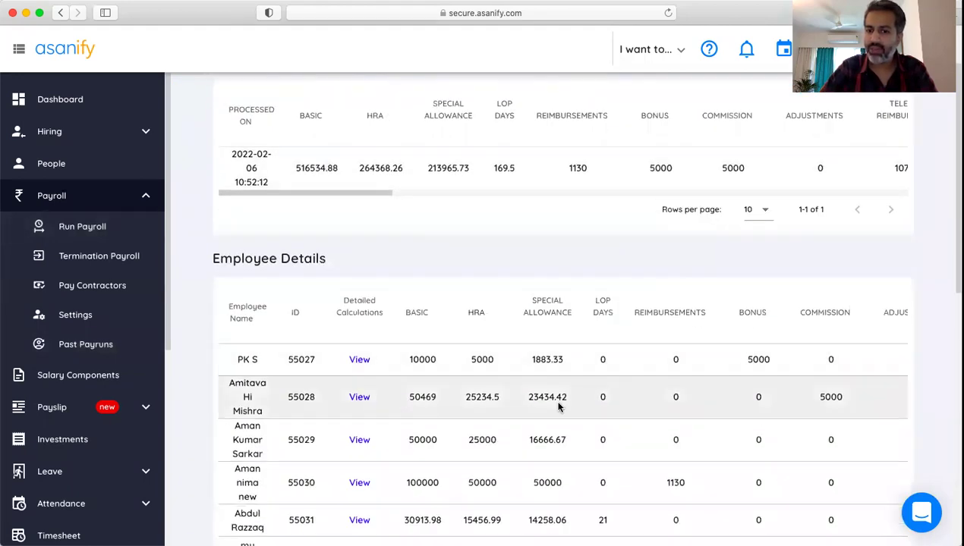
scroll(559, 403, "right", 5)
scroll(558, 408, "right", 8)
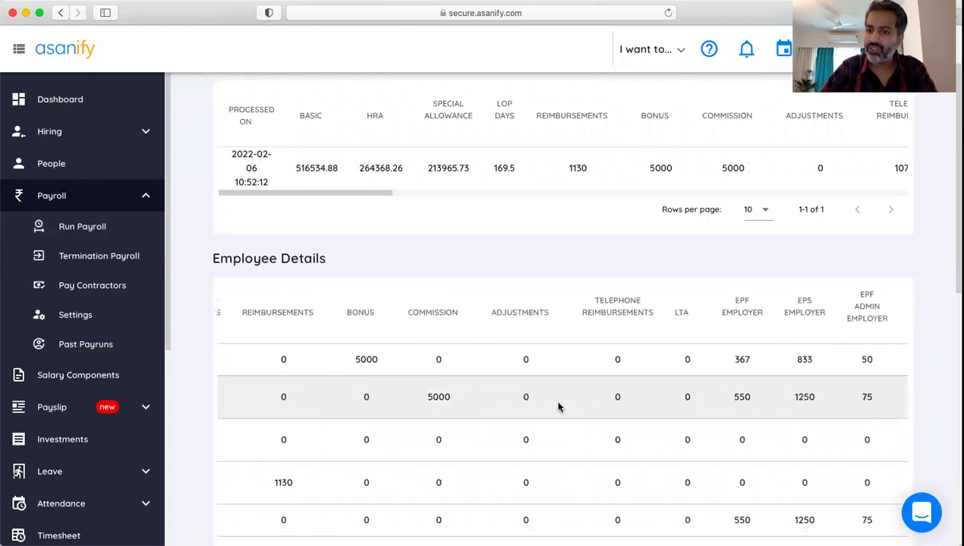
scroll(559, 406, "right", 4)
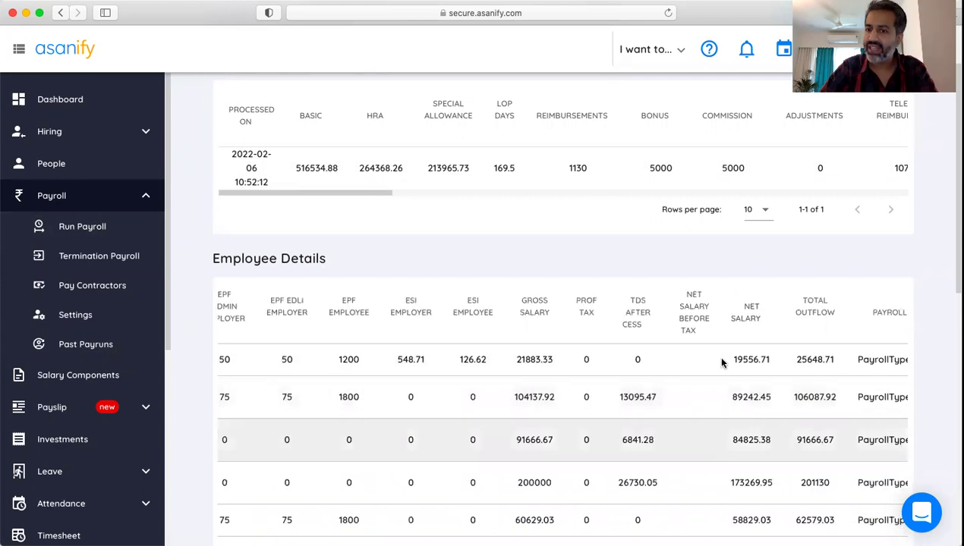
scroll(719, 262, "up", 2)
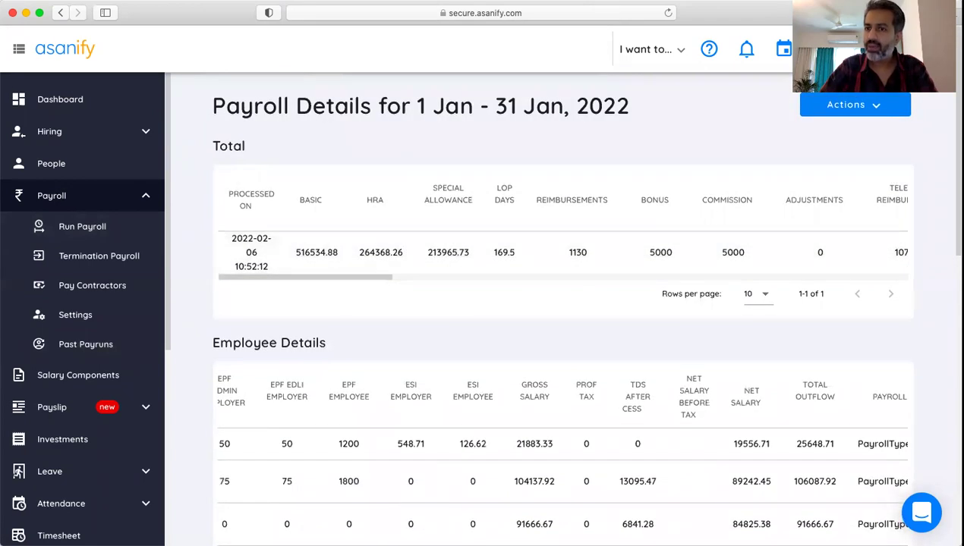
left_click(876, 108)
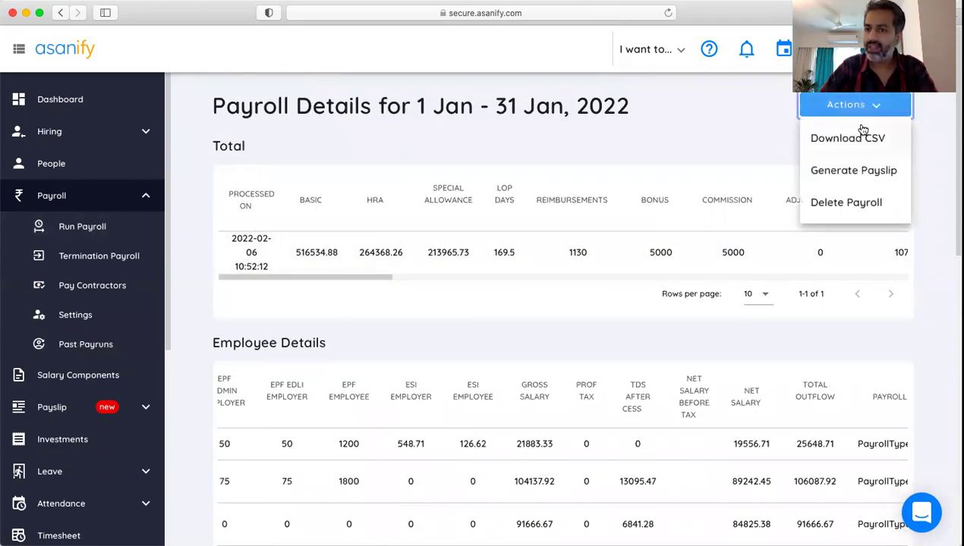
left_click(764, 148)
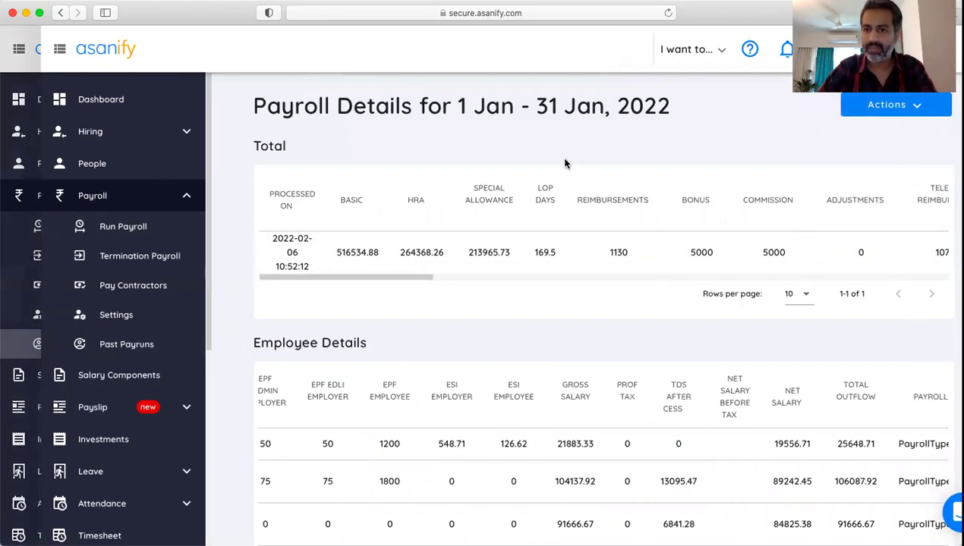
Step: Go to the Payslip > Download page
left_click(138, 199)
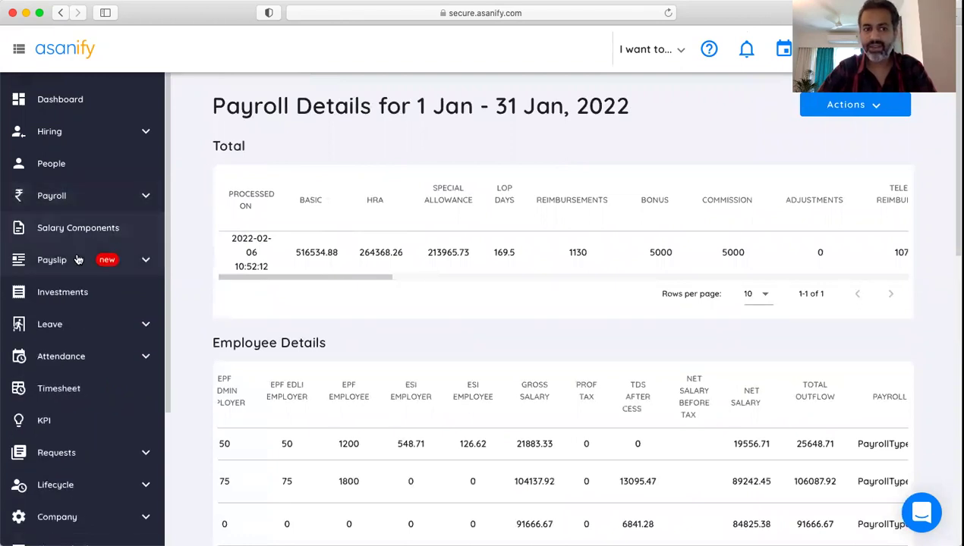
left_click(78, 260)
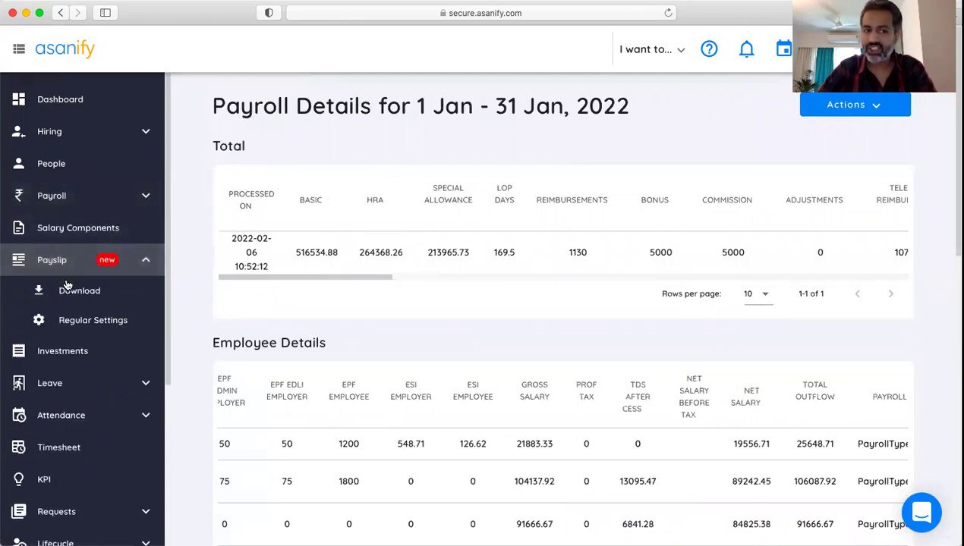
left_click(78, 293)
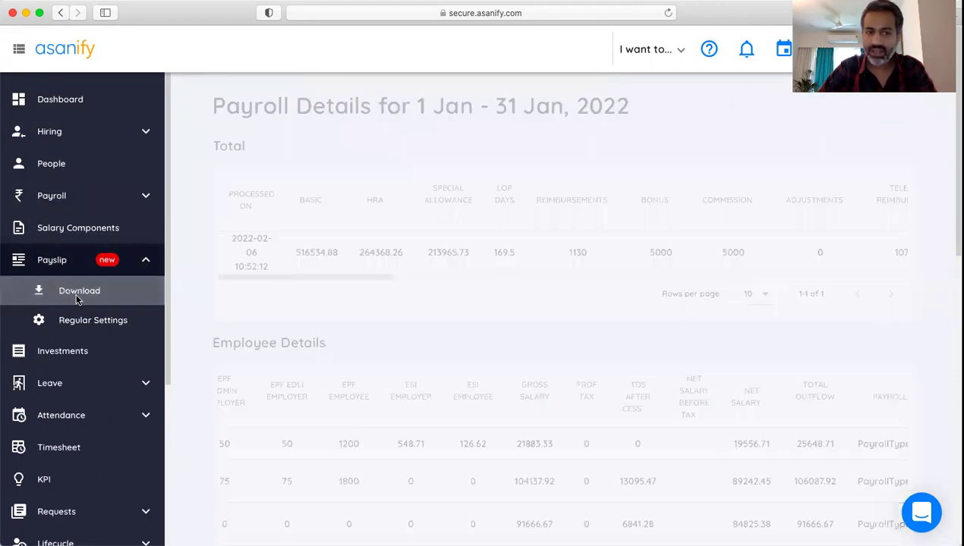
Step: Select an employee in Search Employee and Dec 2021 as the payslip month
left_click(308, 197)
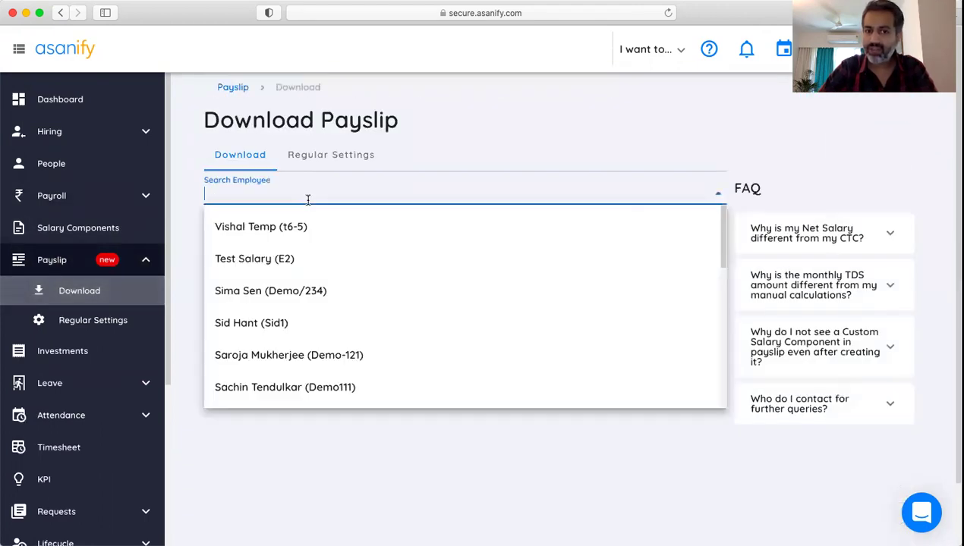
left_click(272, 226)
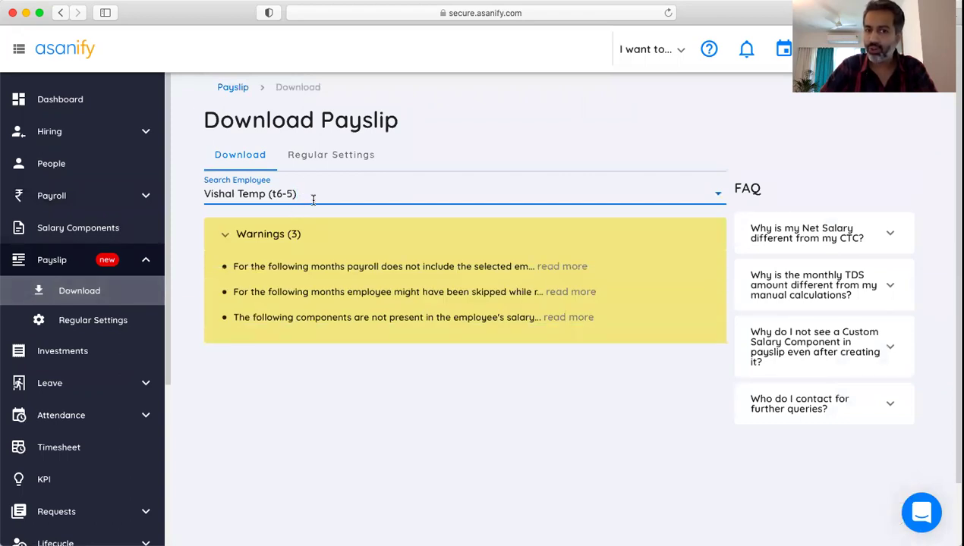
left_click(314, 187)
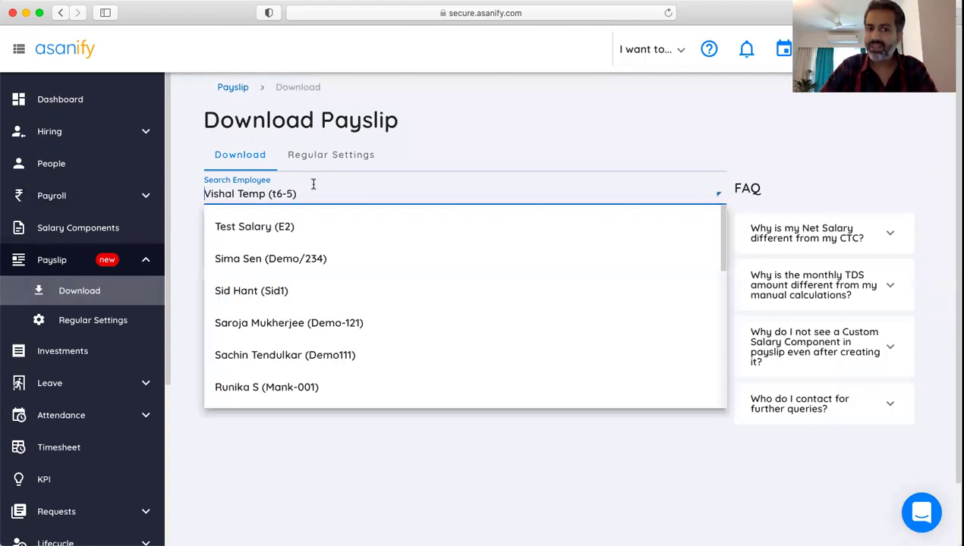
left_click(259, 260)
left_click(273, 241)
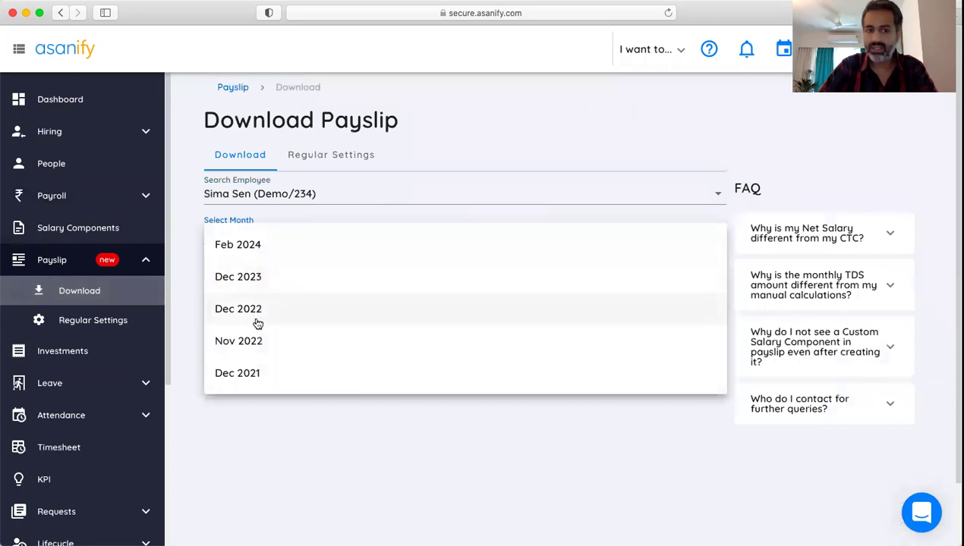
left_click(260, 372)
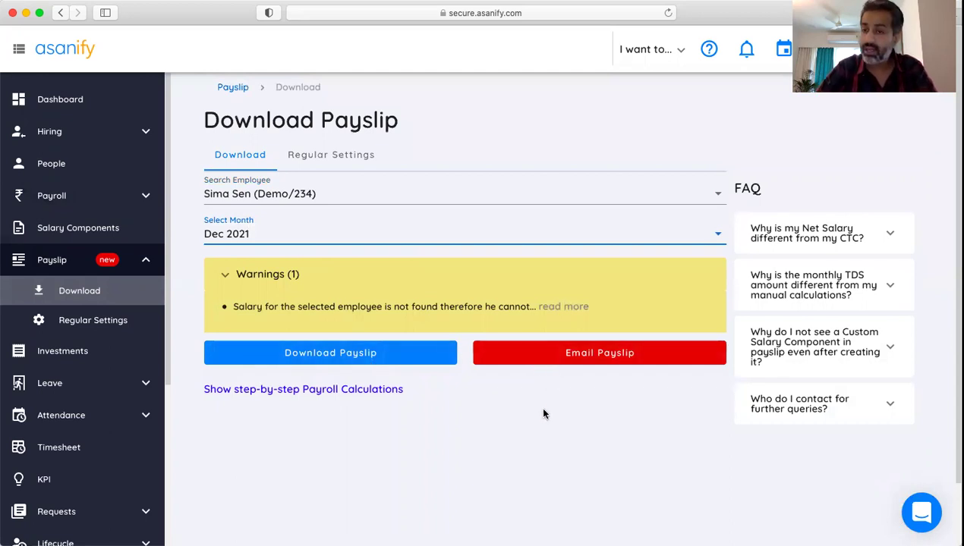
Step: Switch on Show bank details, Show PAN and Show UAN in the Regular Settings payslip options
left_click(90, 322)
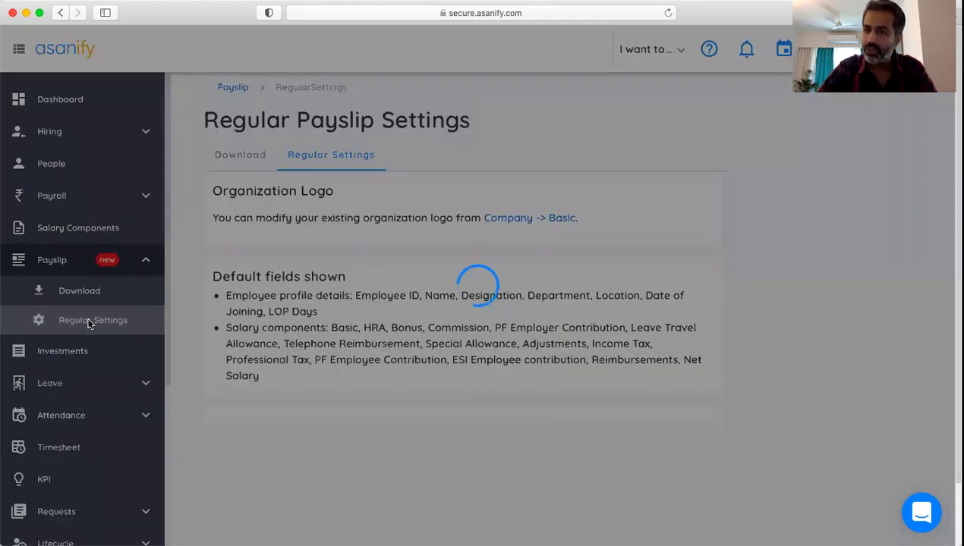
scroll(260, 370, "down", 2)
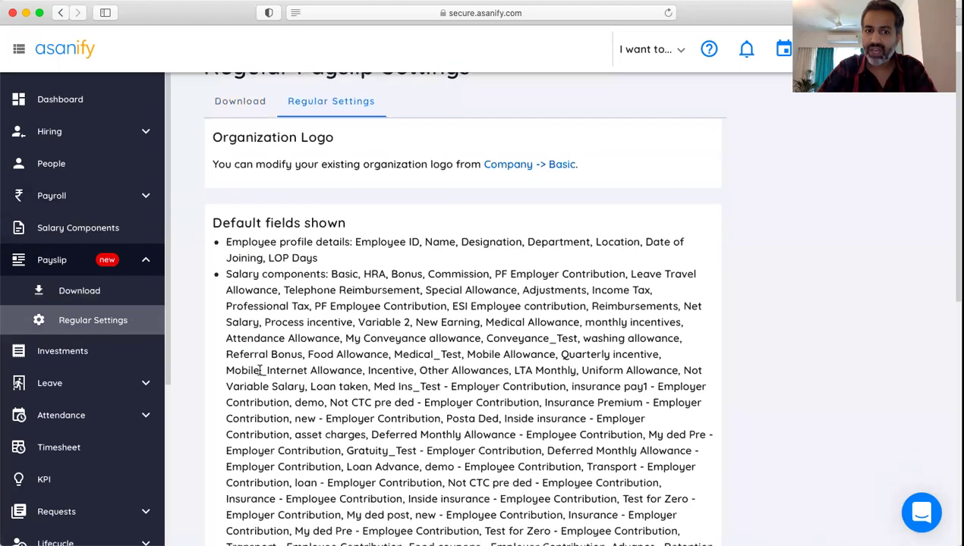
scroll(358, 391, "down", 5)
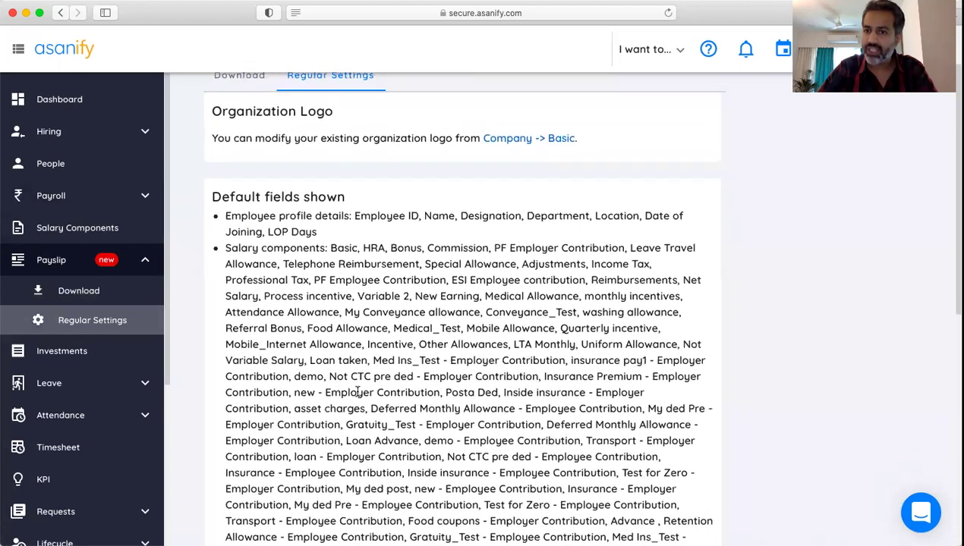
scroll(357, 392, "down", 7)
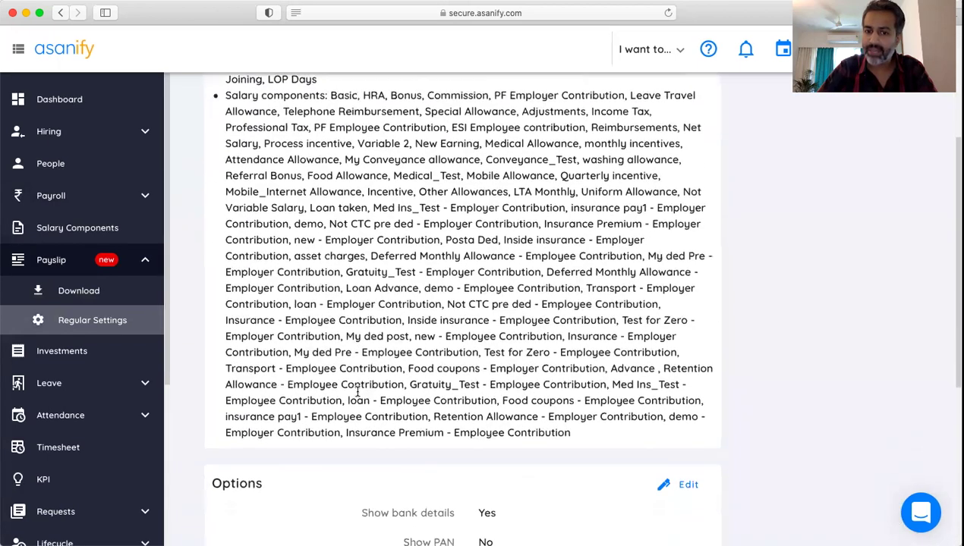
left_click(681, 262)
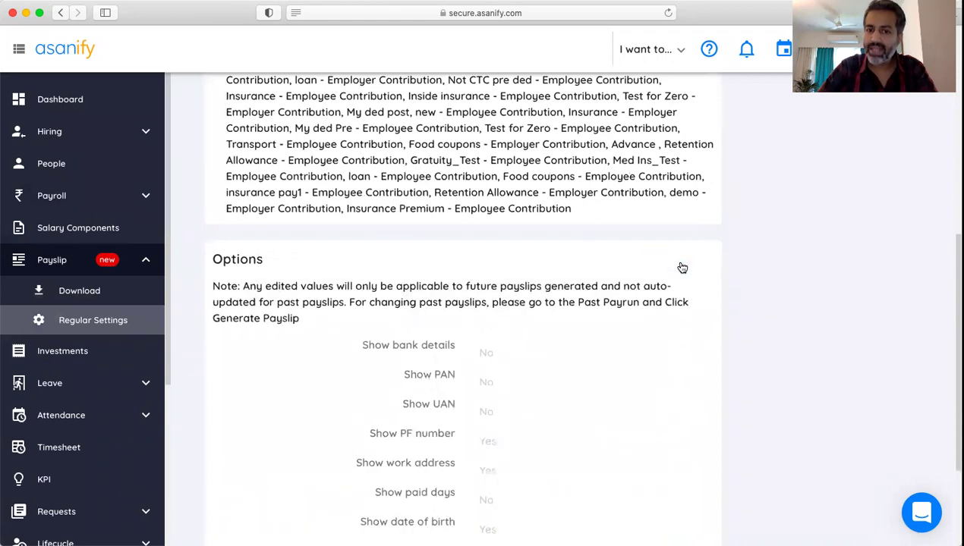
scroll(611, 376, "down", 2)
left_click(489, 277)
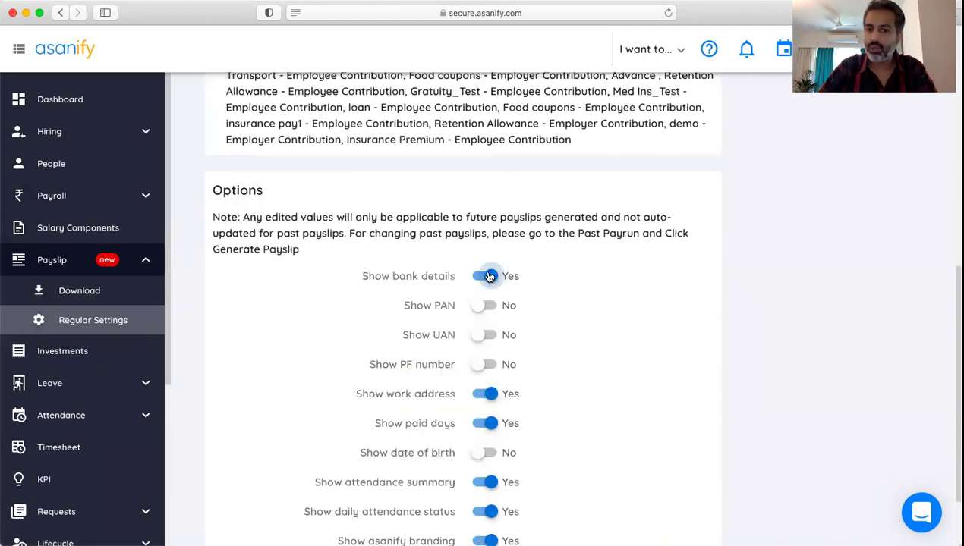
left_click(483, 305)
left_click(482, 334)
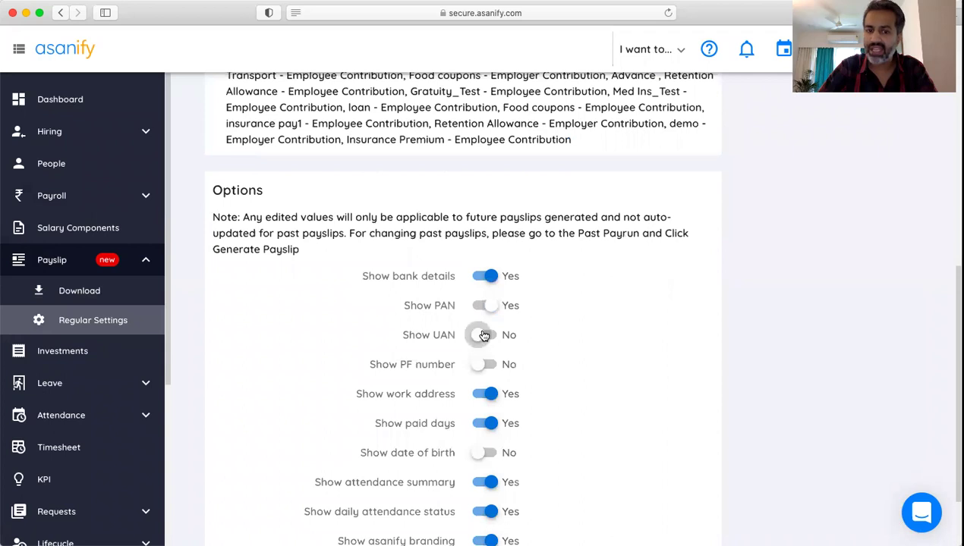
scroll(484, 336, "down", 3)
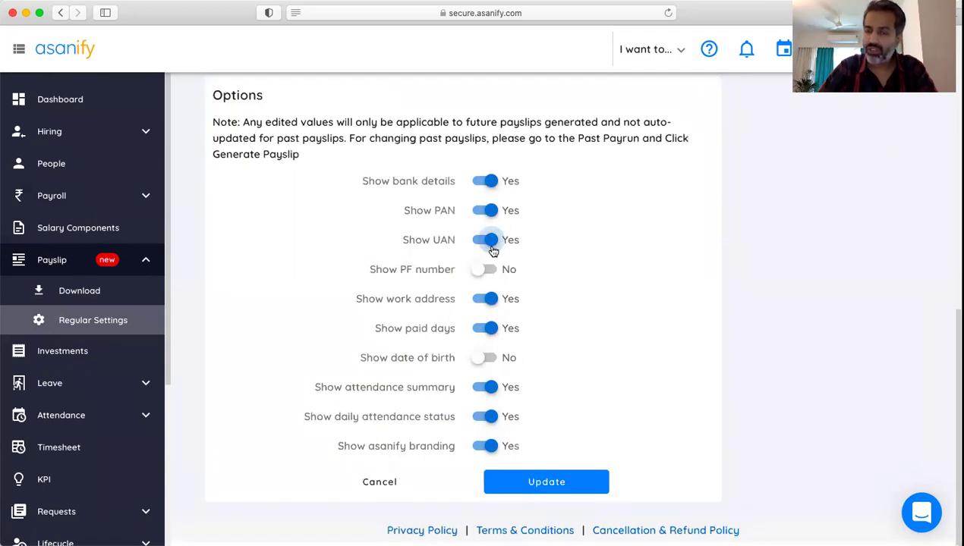
Step: Toggle the attendance summary and daily attendance status off and back on, leaving both shown
left_click(489, 387)
left_click(488, 388)
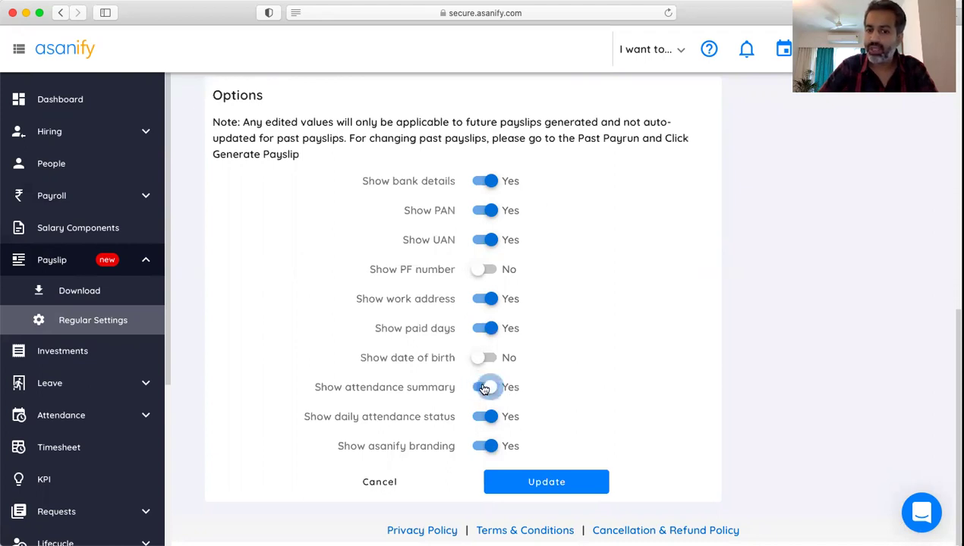
left_click(487, 417)
left_click(488, 417)
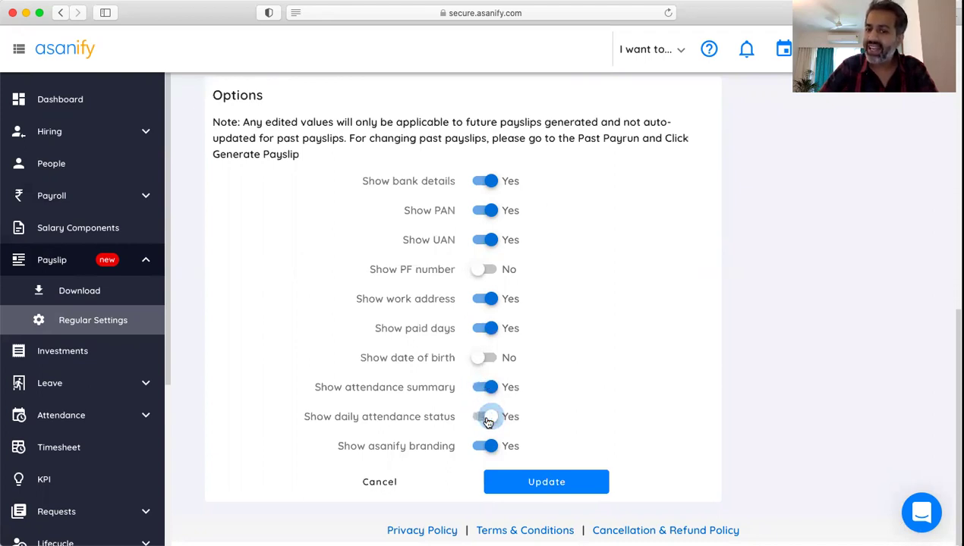
scroll(573, 426, "up", 1)
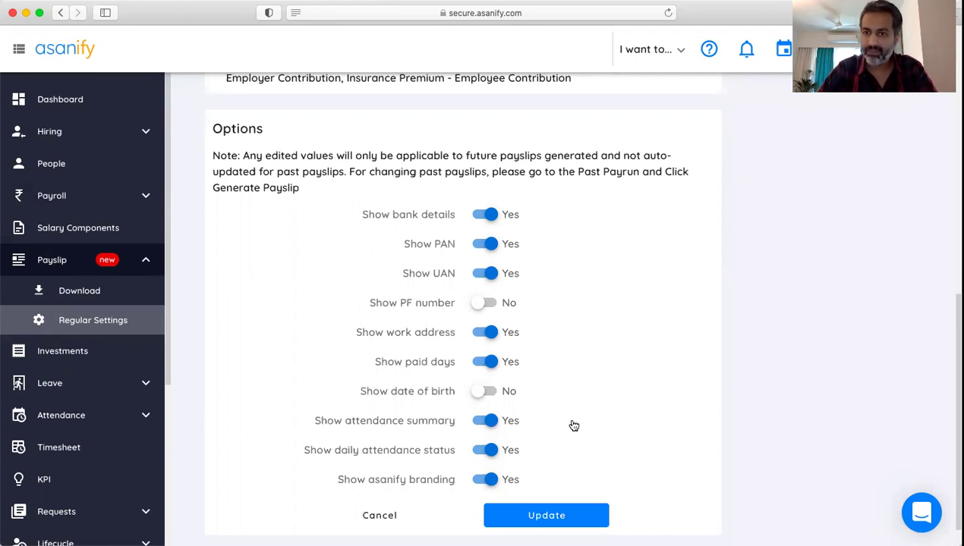
scroll(577, 355, "up", 5)
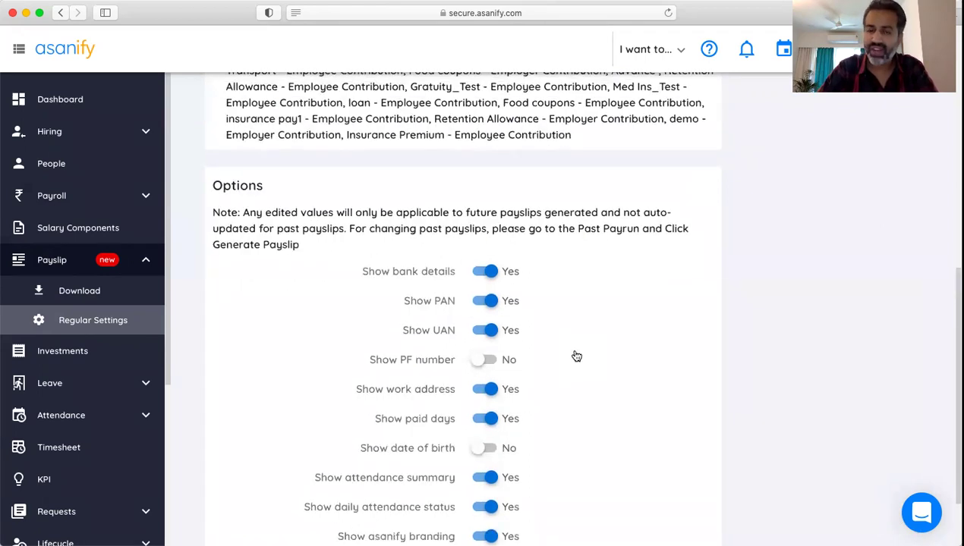
scroll(575, 356, "up", 1)
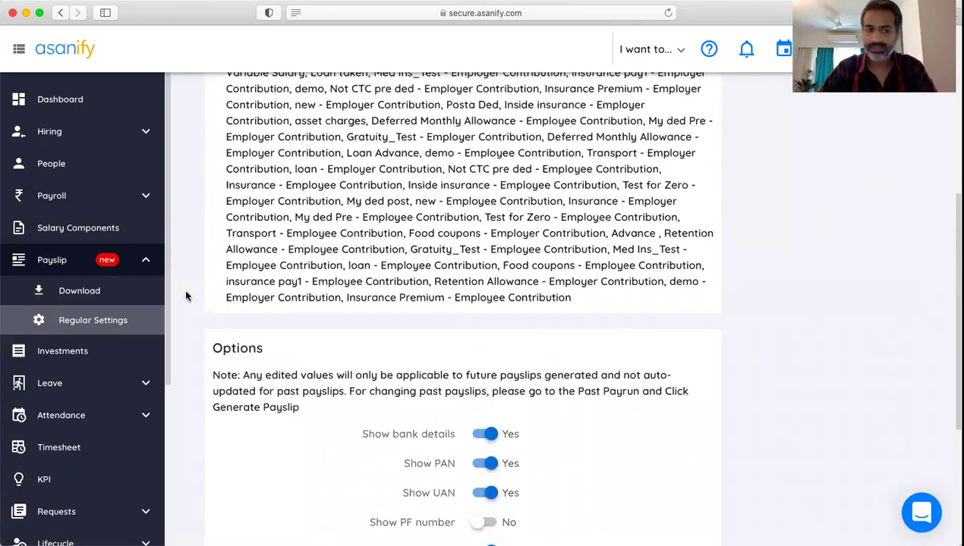
left_click(143, 265)
scroll(345, 322, "up", 9)
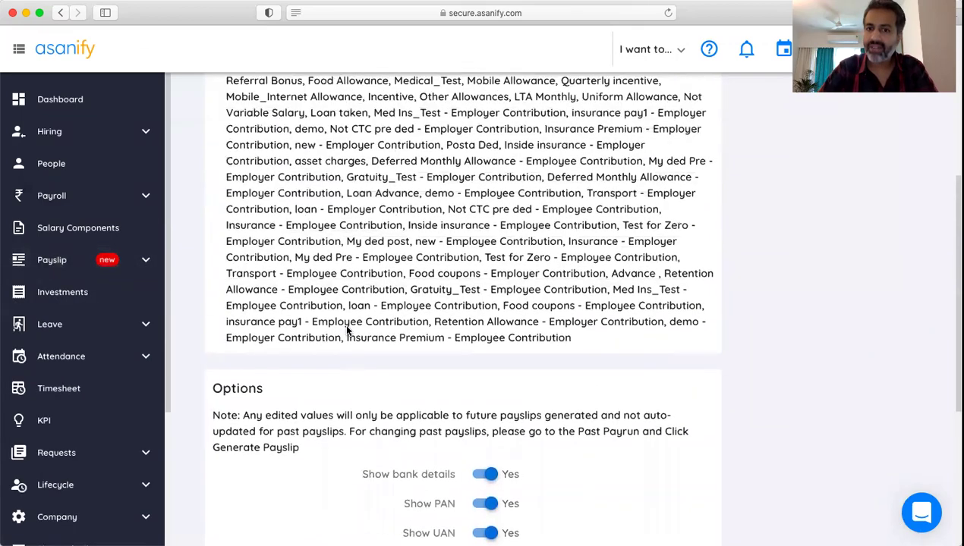